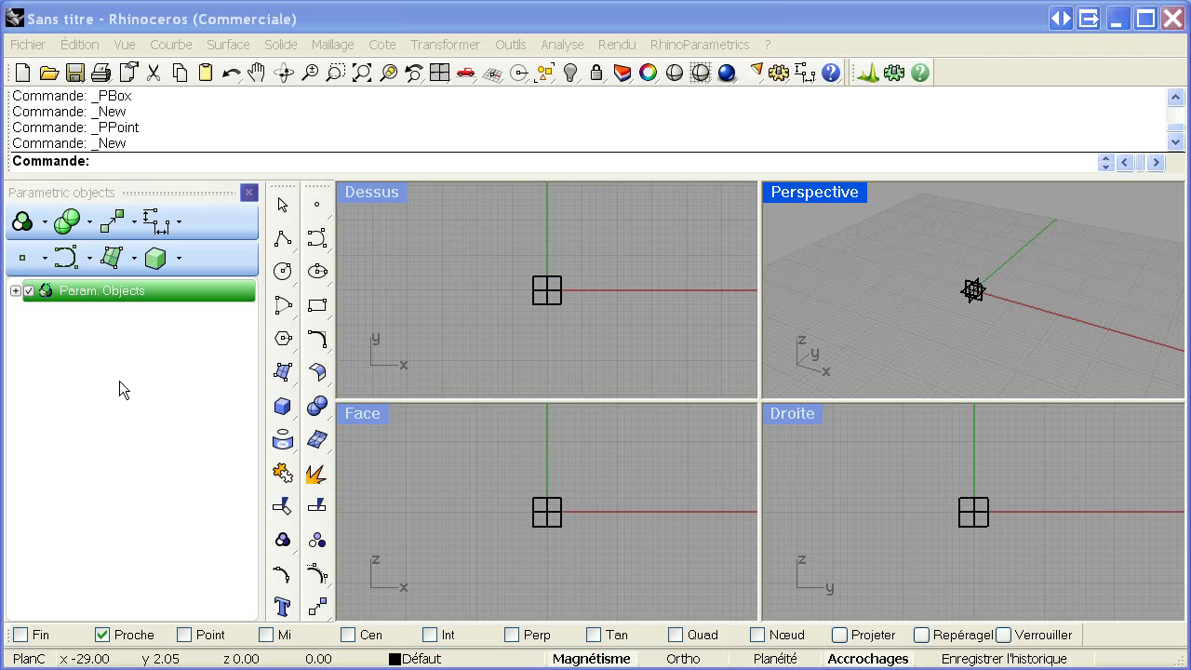
pyautogui.rightClick(26, 267)
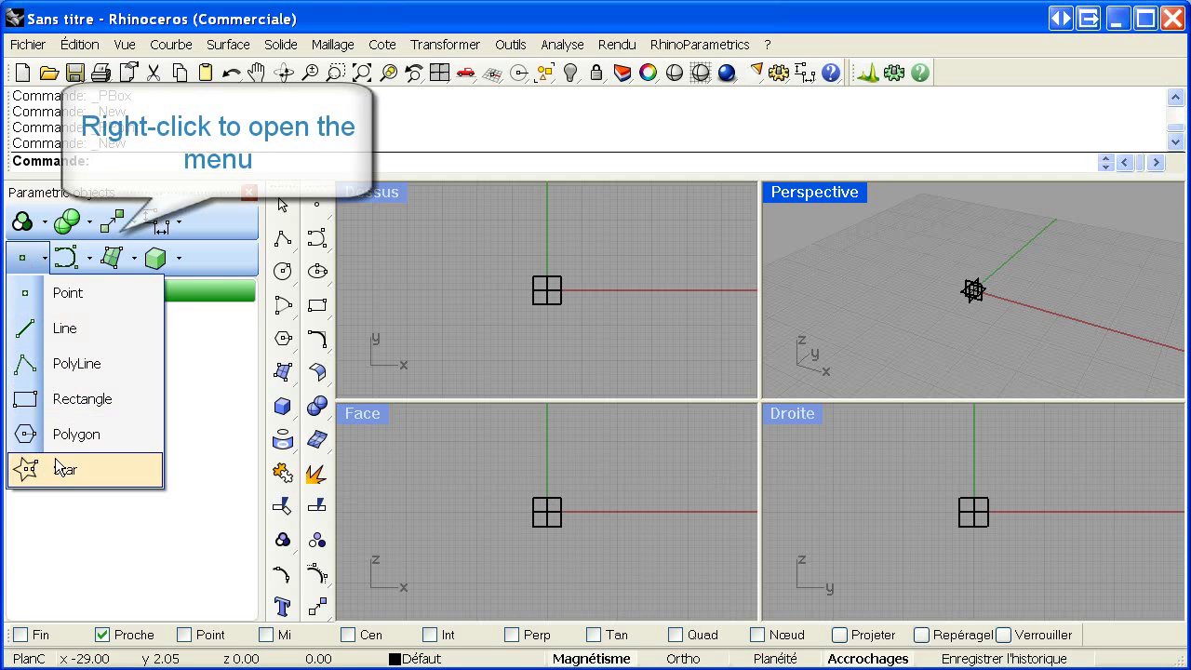
pyautogui.click(52, 303)
pyautogui.rightClick(65, 258)
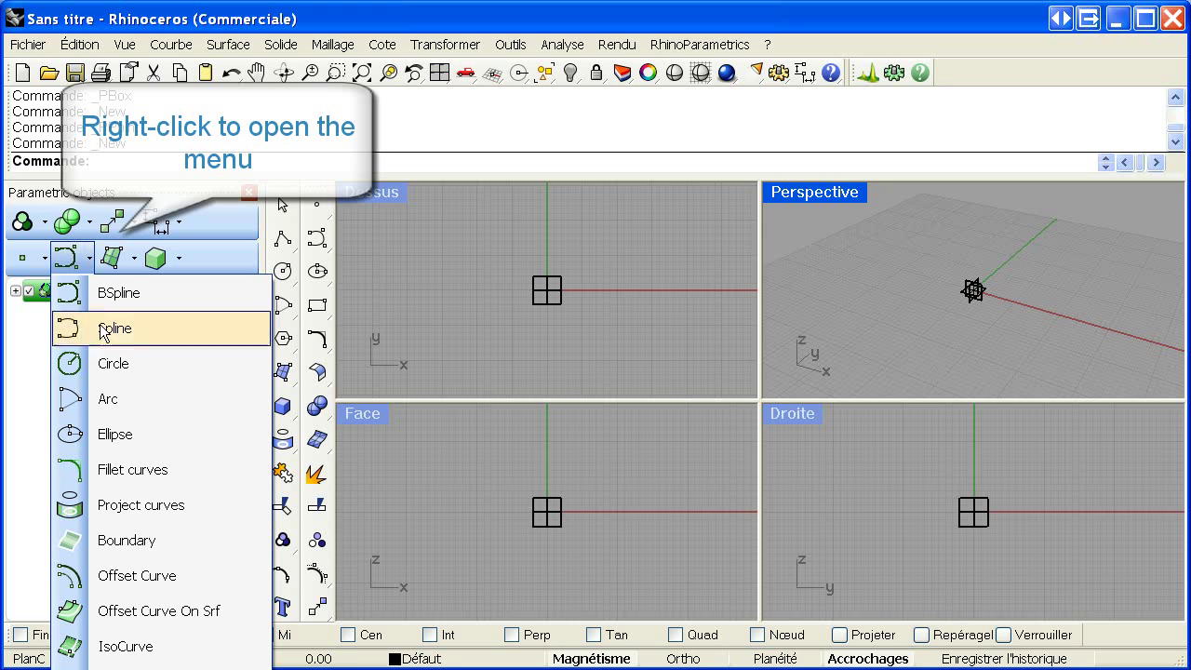
pyautogui.click(114, 258)
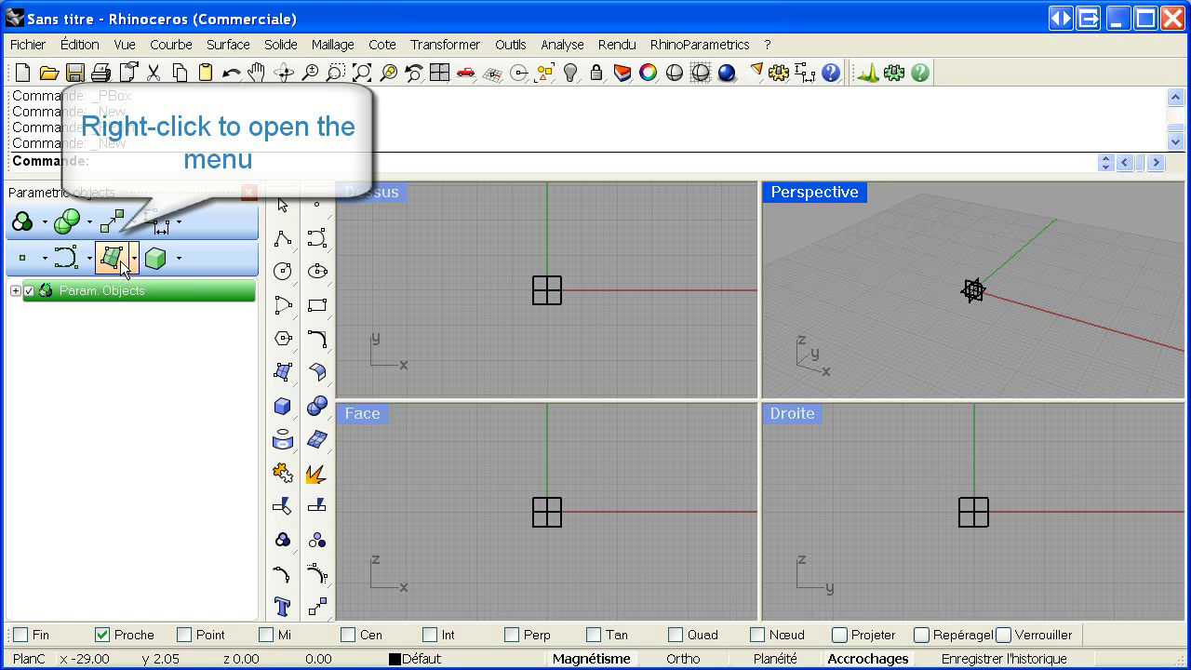
pyautogui.rightClick(119, 261)
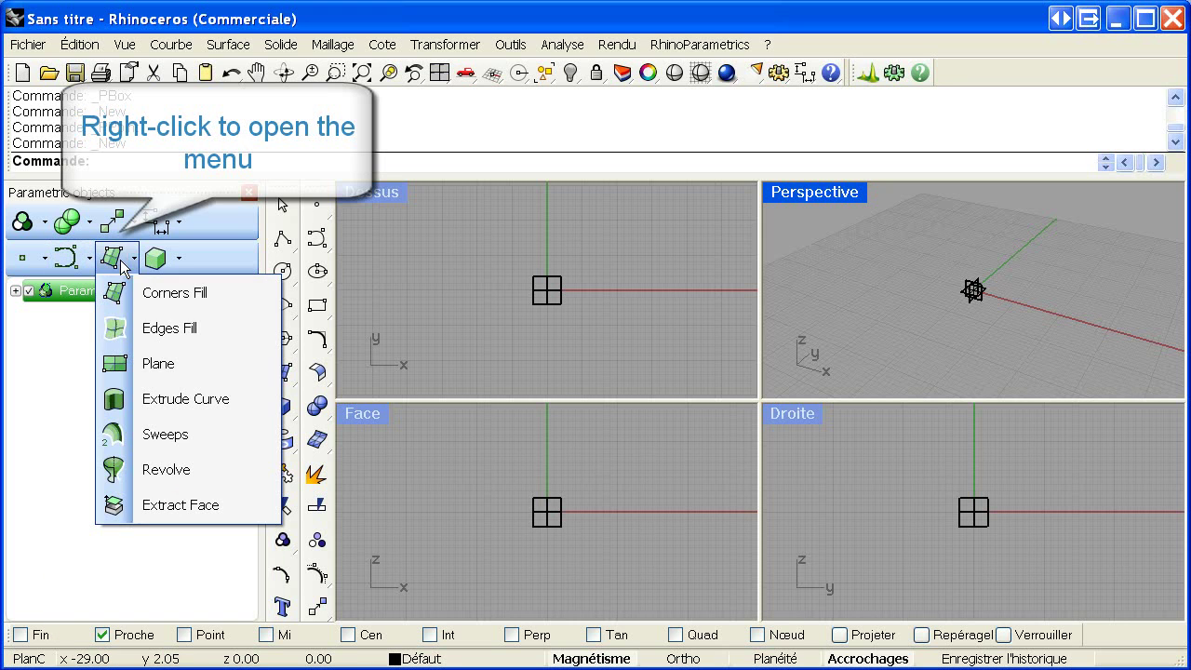
pyautogui.click(68, 416)
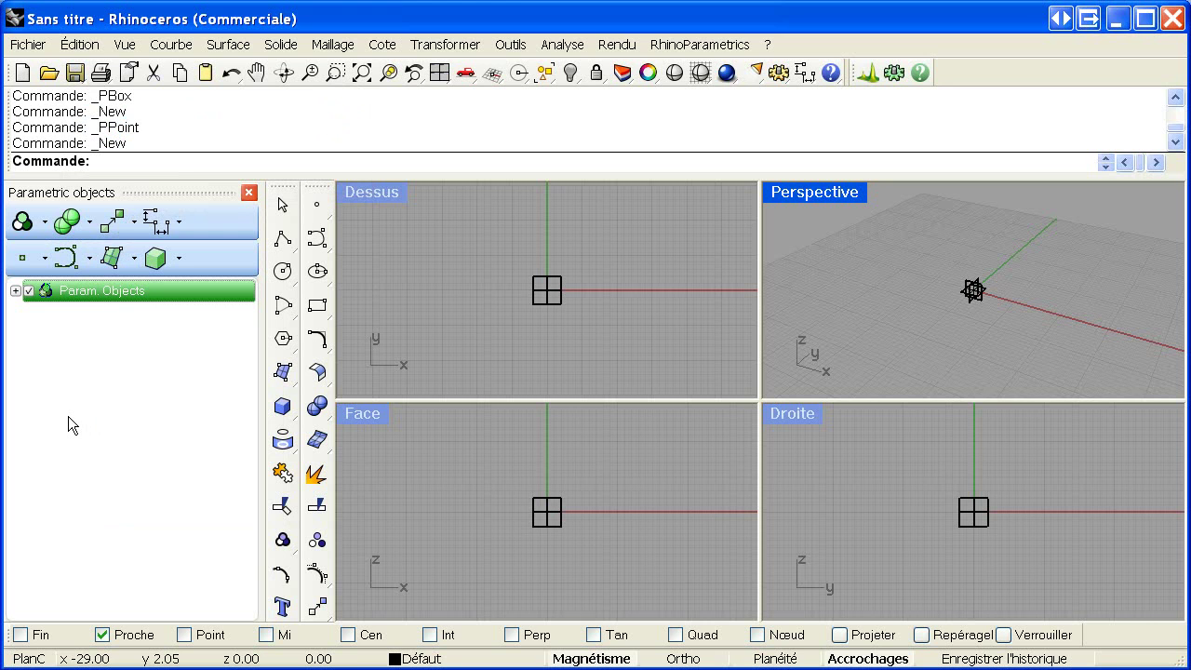
# - Create a parametric point with the X, Y, Z method at X 5, Y 10, Z 15, and select it
pyautogui.rightClick(25, 261)
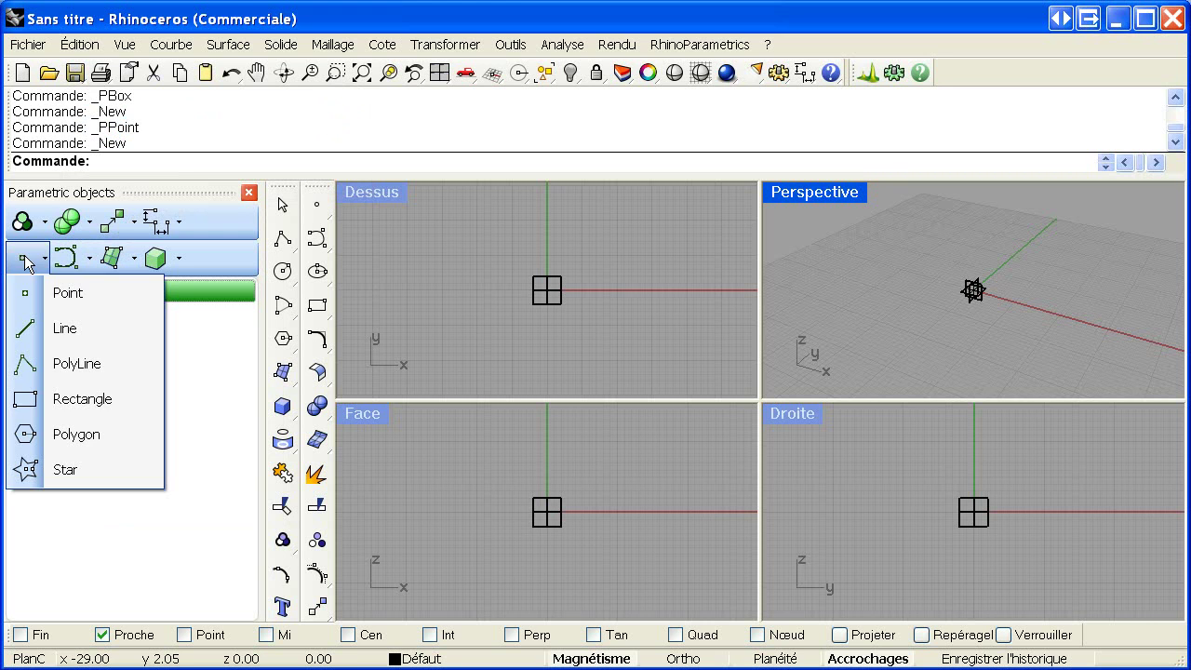
pyautogui.click(109, 299)
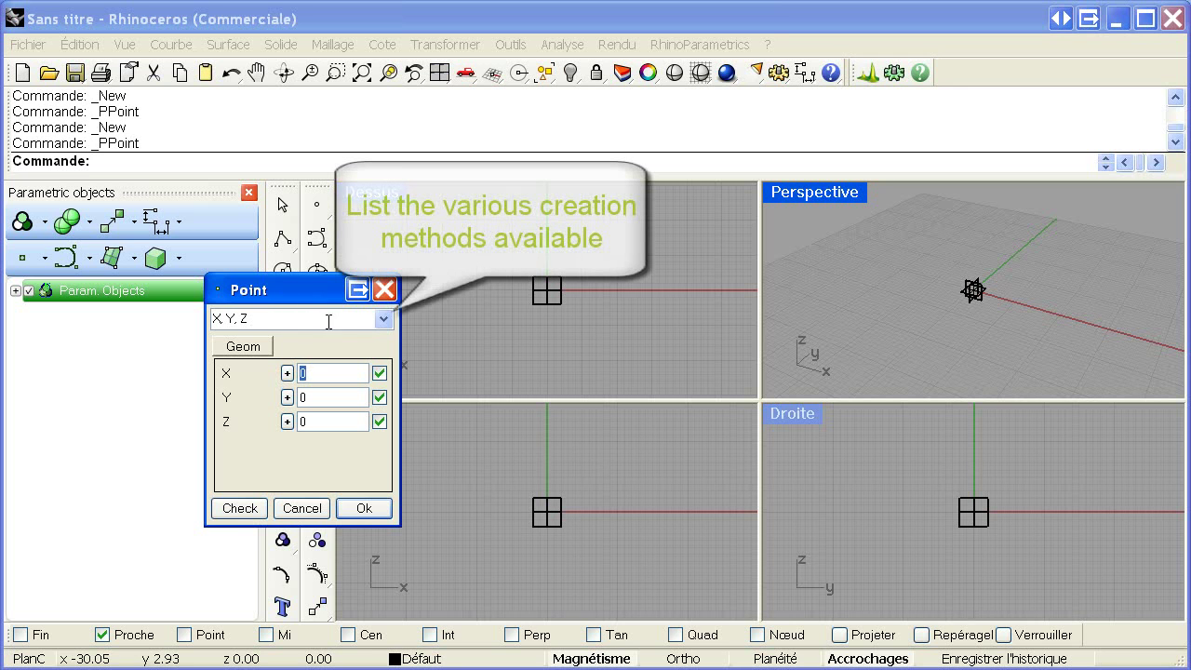
pyautogui.click(384, 320)
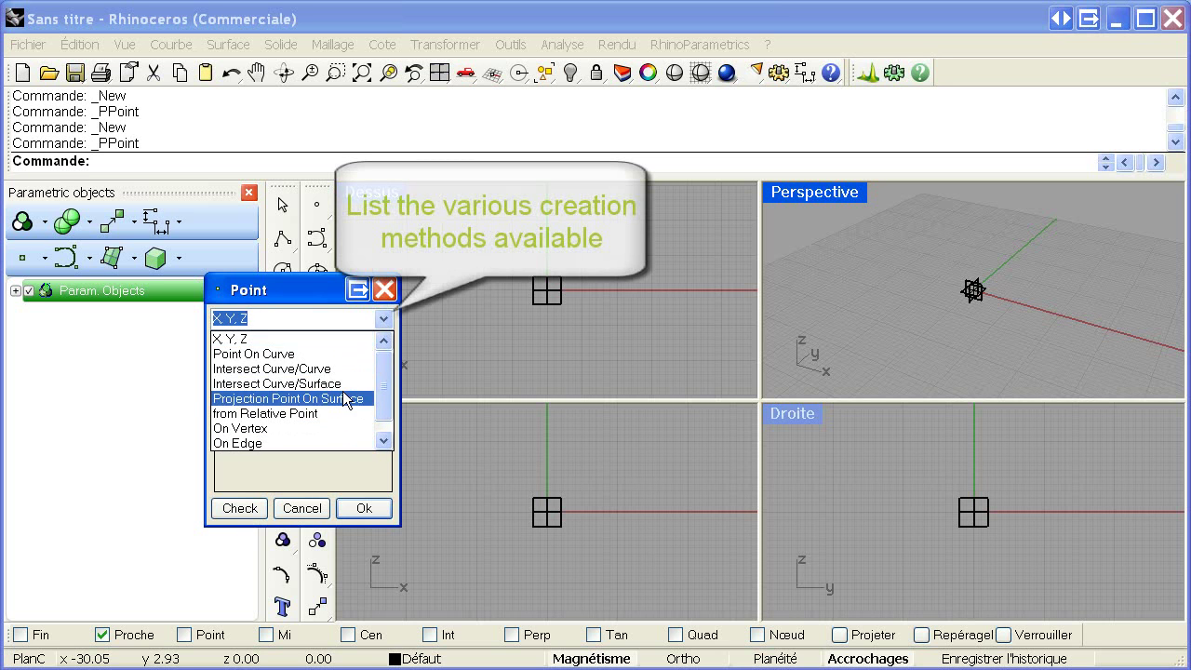
pyautogui.click(327, 341)
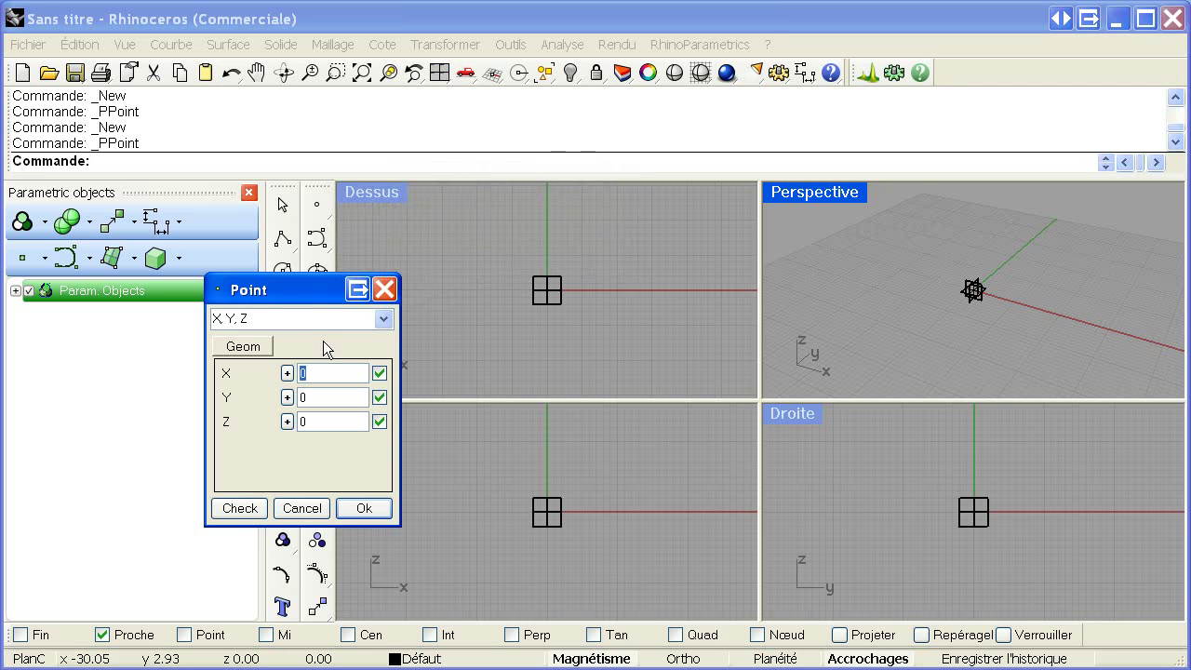
pyautogui.write('5')
pyautogui.click(298, 398)
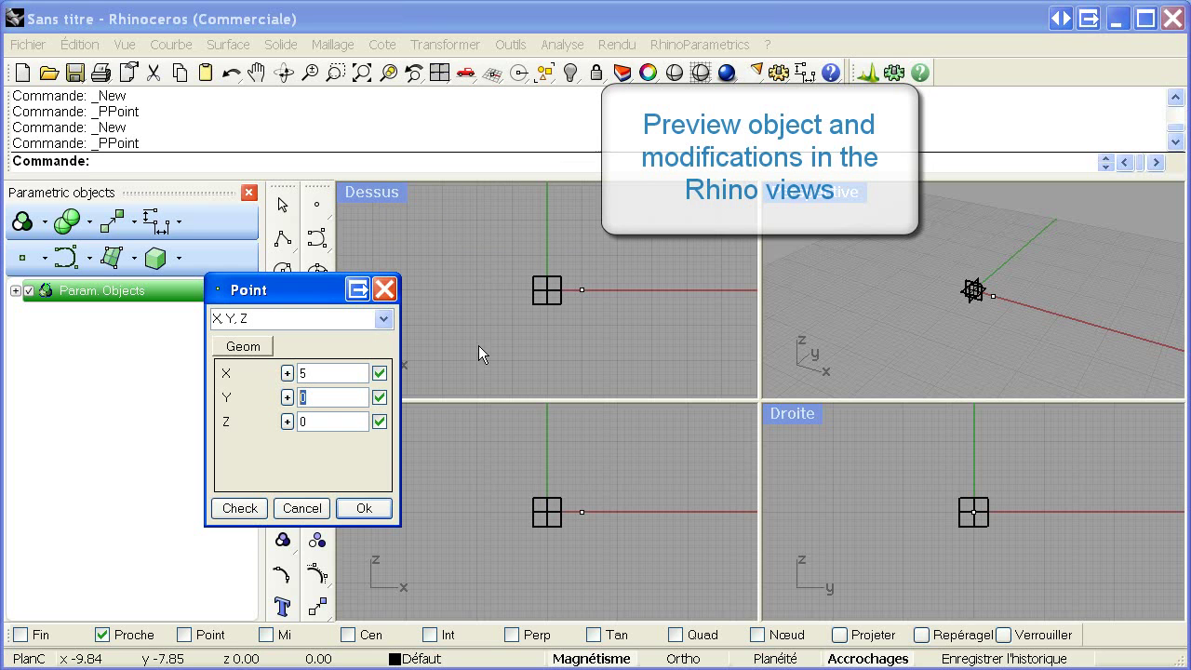
pyautogui.write('10')
pyautogui.click(304, 424)
pyautogui.write('15')
pyautogui.click(366, 508)
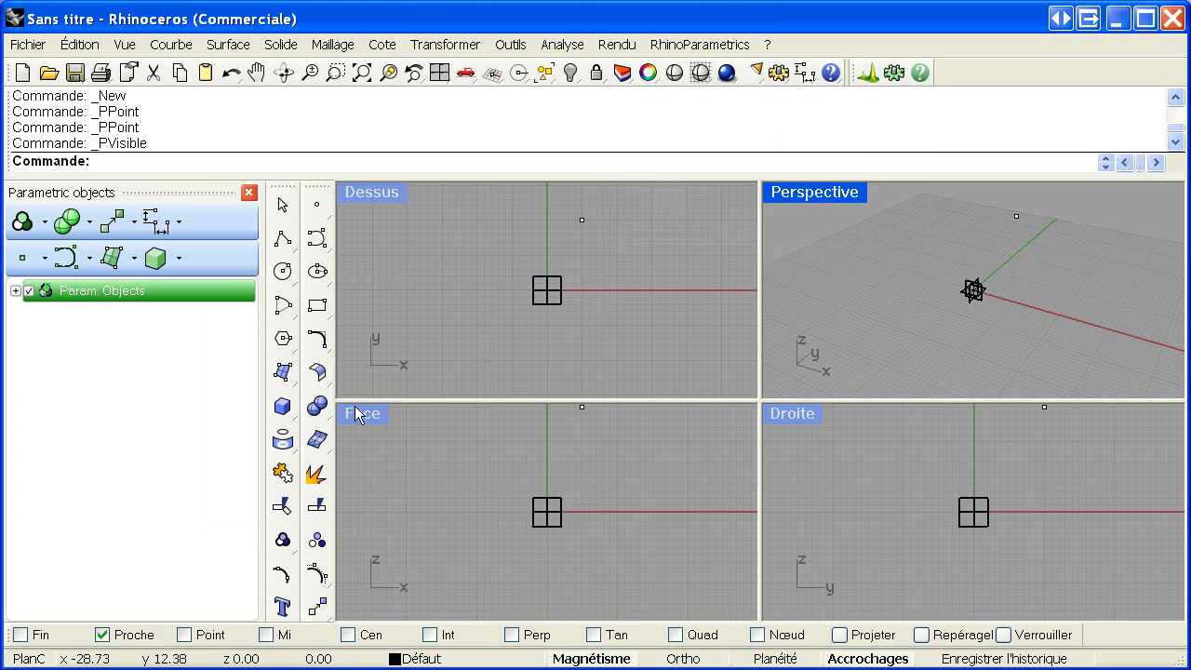
pyautogui.click(582, 219)
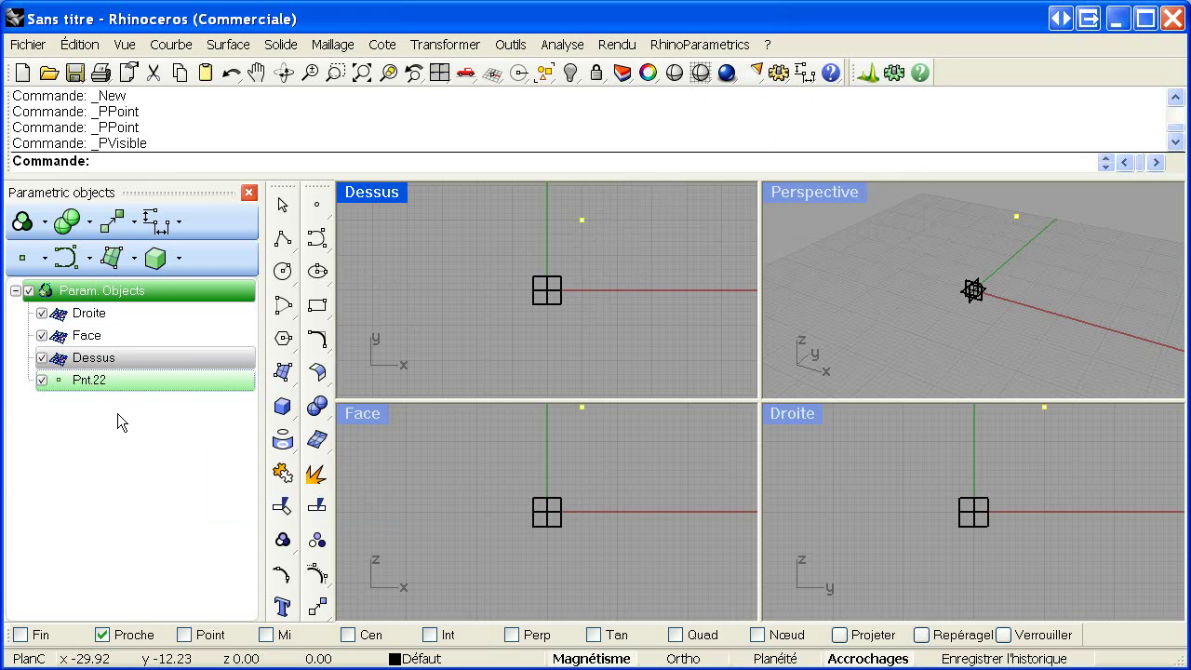
# - Create a parametric sphere with the Point - Rayon method, centred on the point at 5, 10, 15, and select it
pyautogui.rightClick(156, 261)
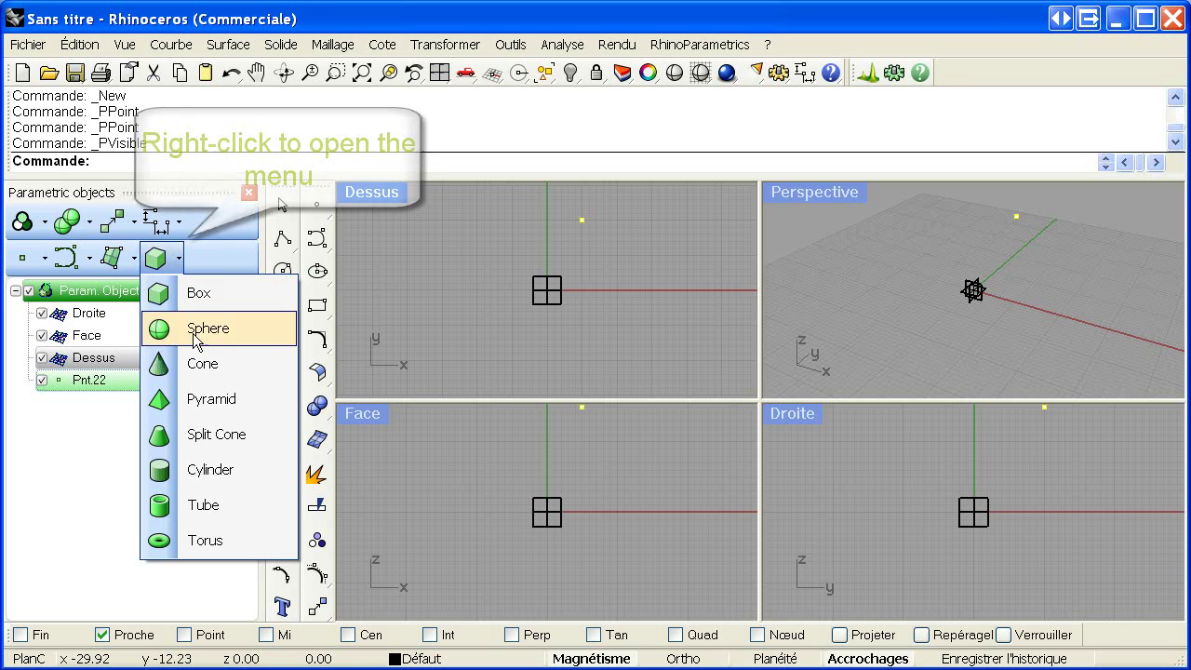
pyautogui.click(160, 343)
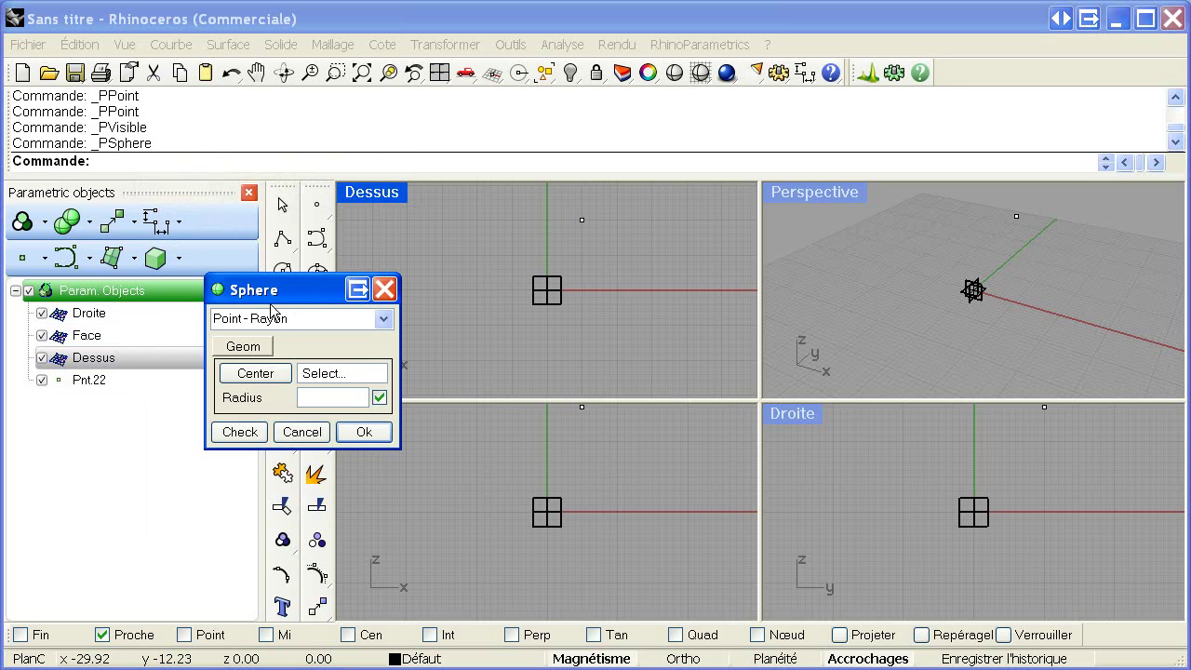
pyautogui.click(383, 320)
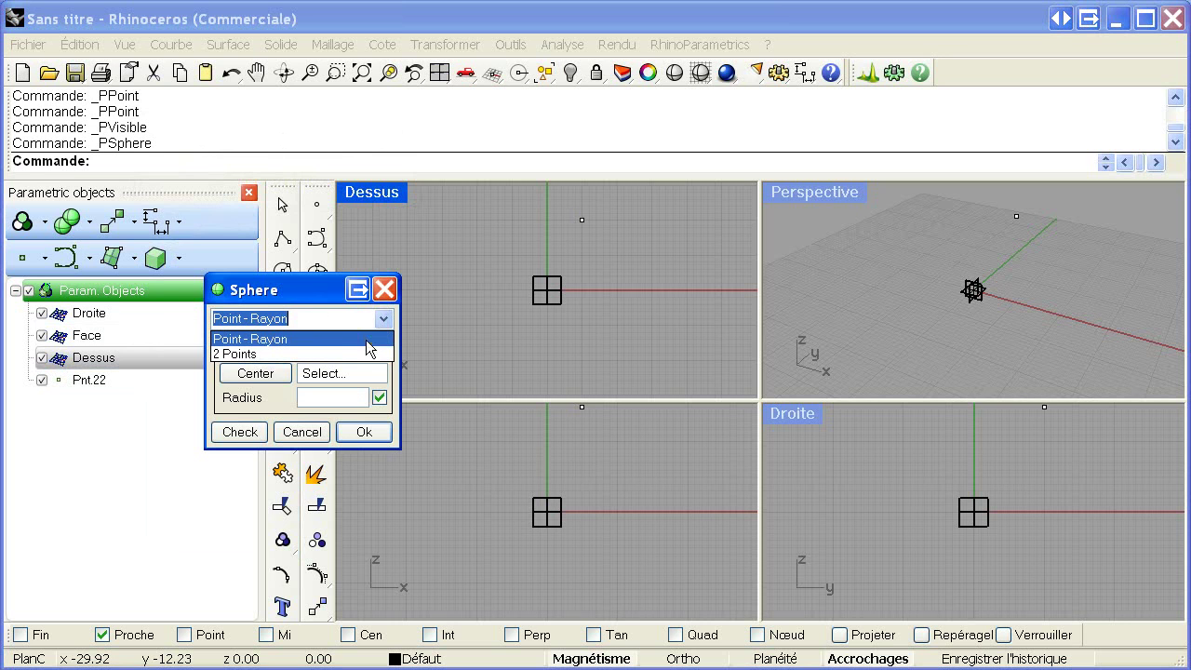
pyautogui.click(279, 341)
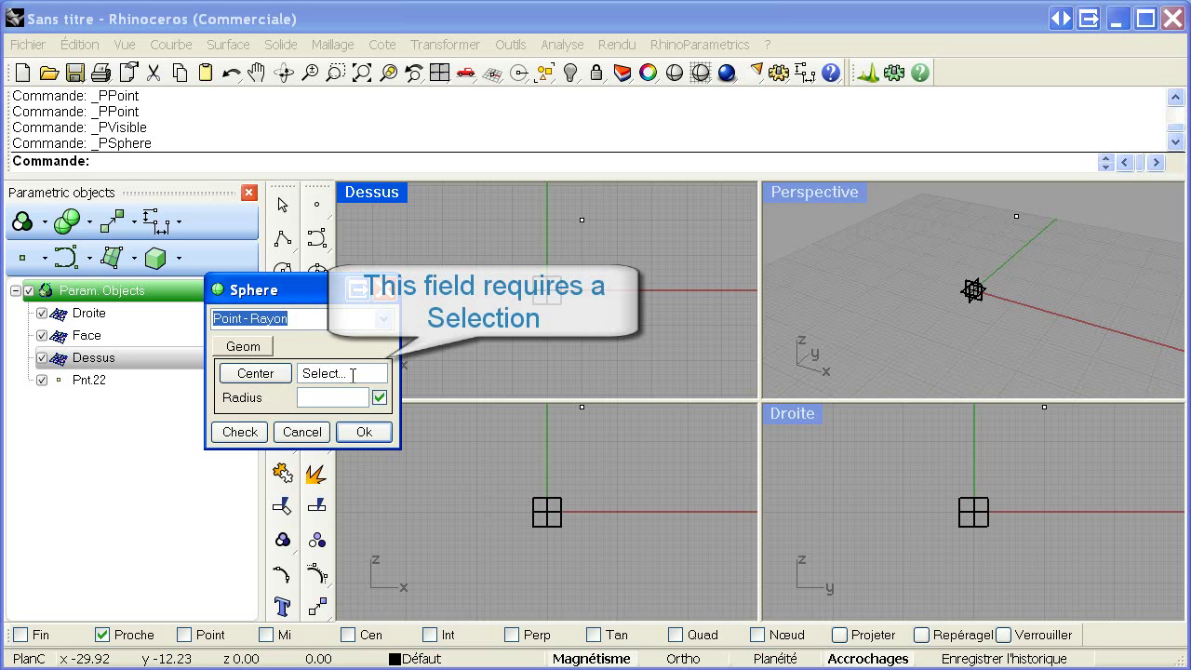
pyautogui.click(582, 221)
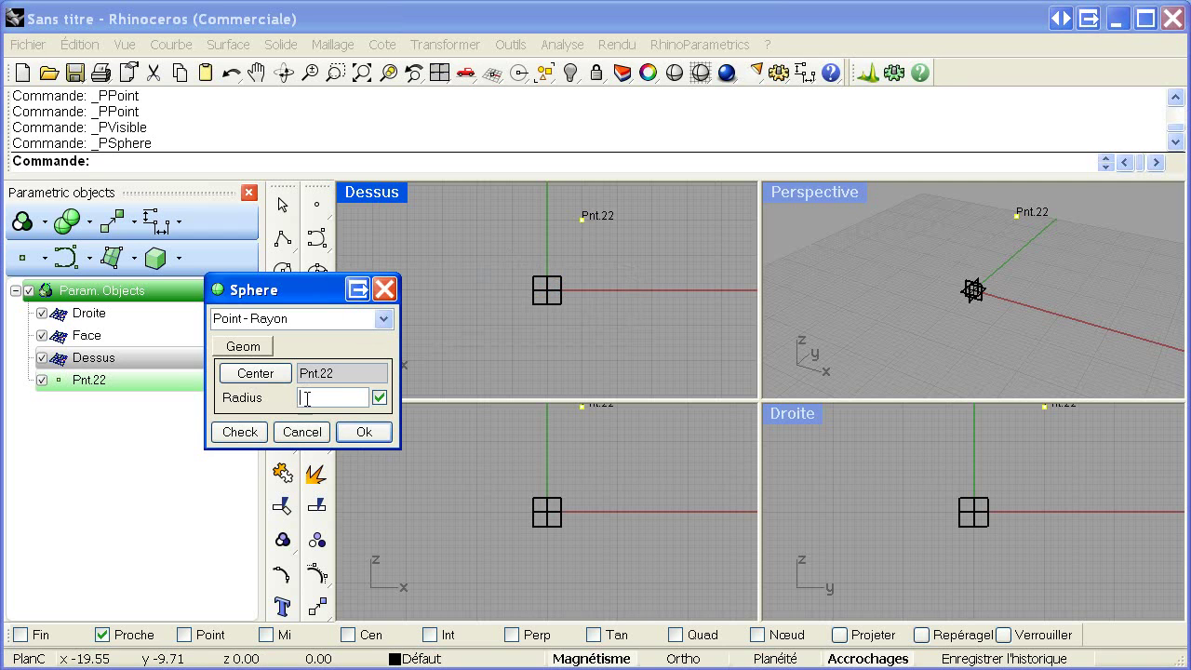
pyautogui.write('1')
pyautogui.click(358, 432)
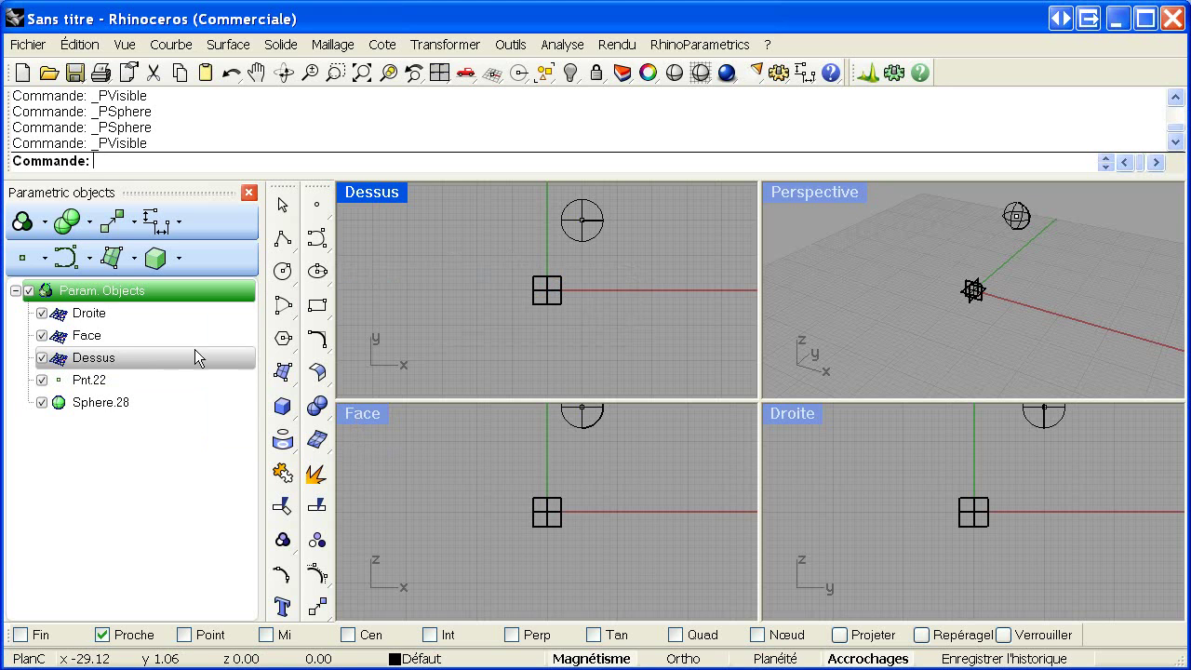
pyautogui.click(104, 404)
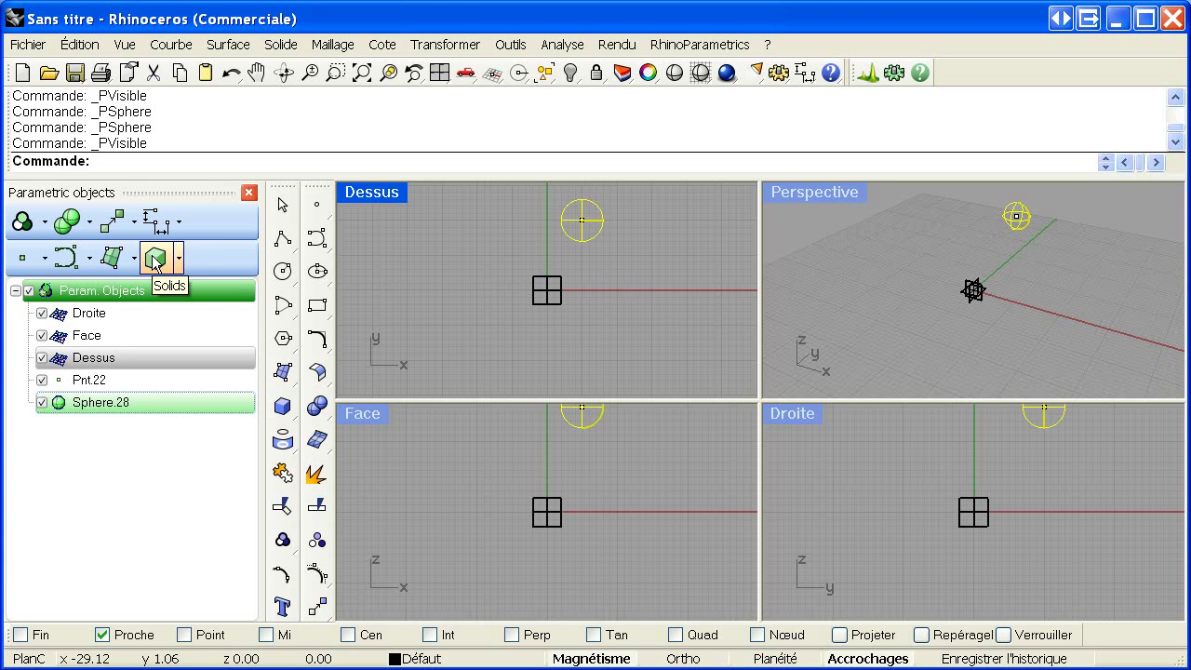
# - Create a second parametric point with the X, Y, Z method at X 5, Y 0, Z 0
pyautogui.click(28, 261)
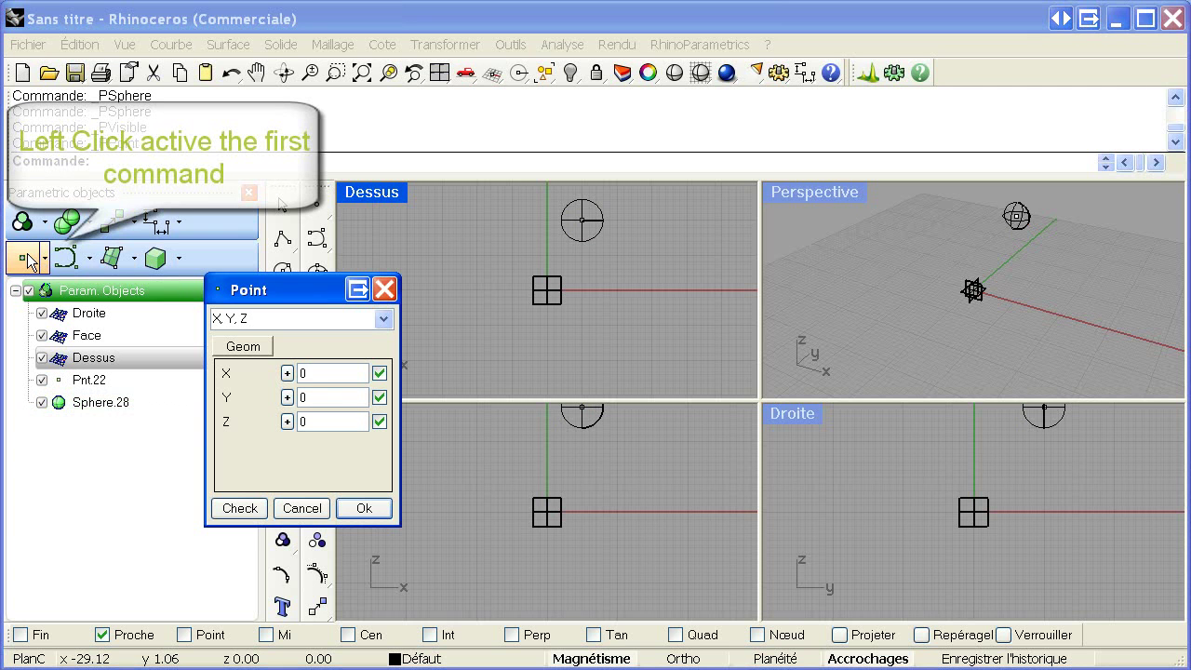
pyautogui.click(27, 259)
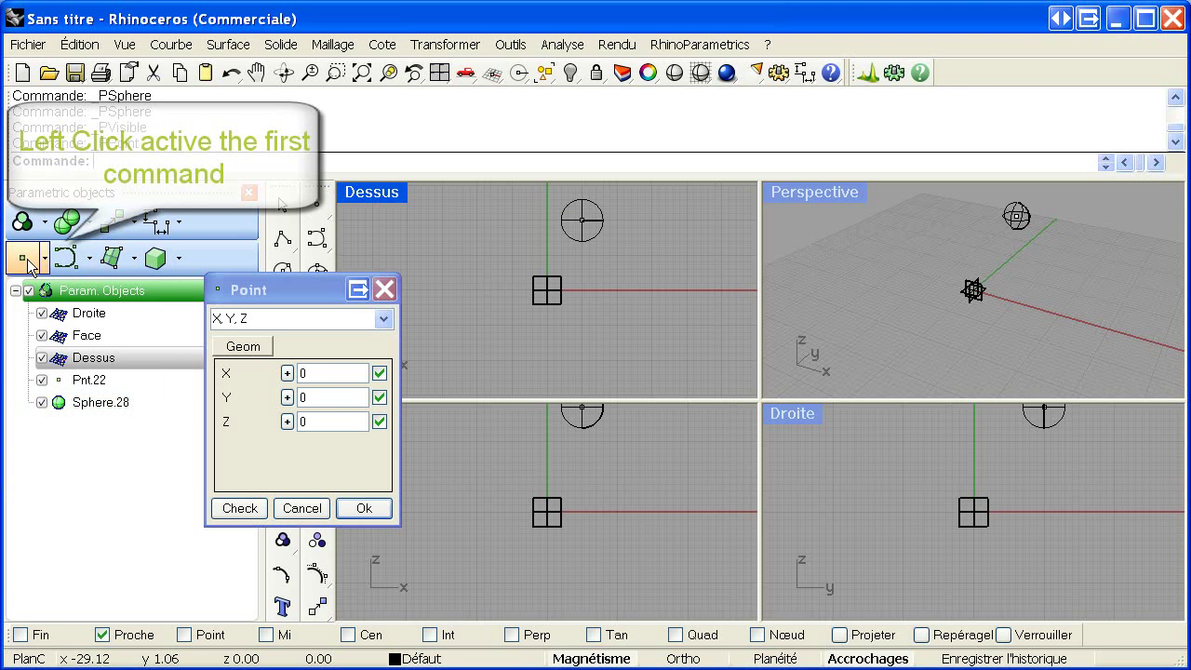
pyautogui.click(99, 297)
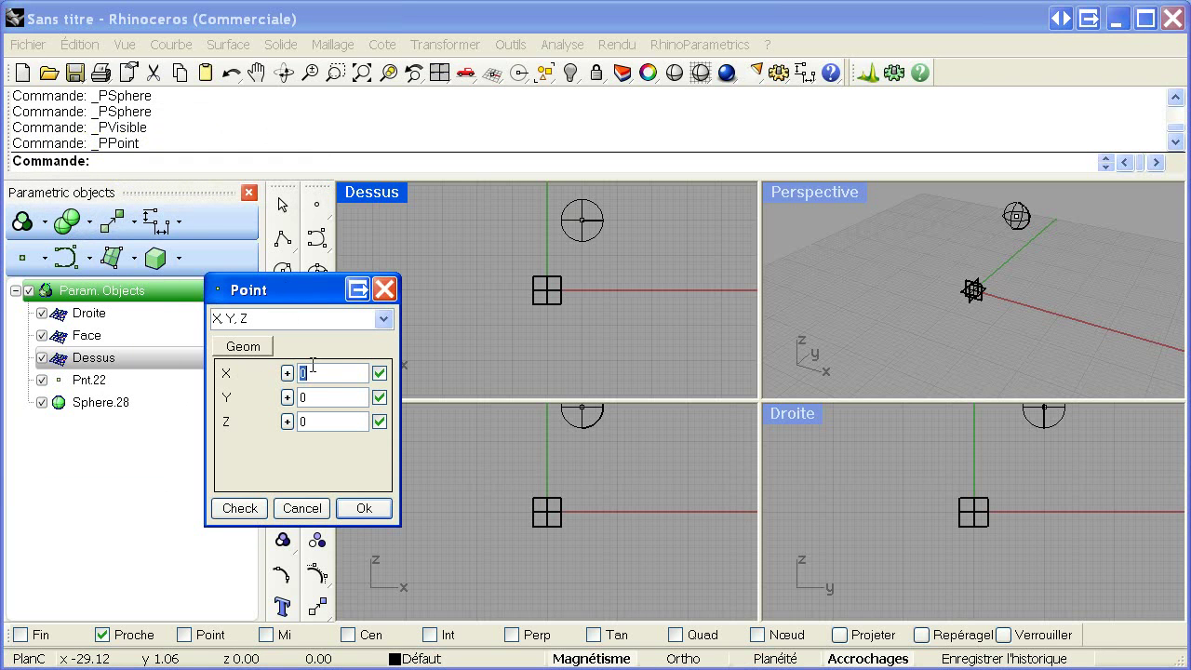
pyautogui.click(372, 512)
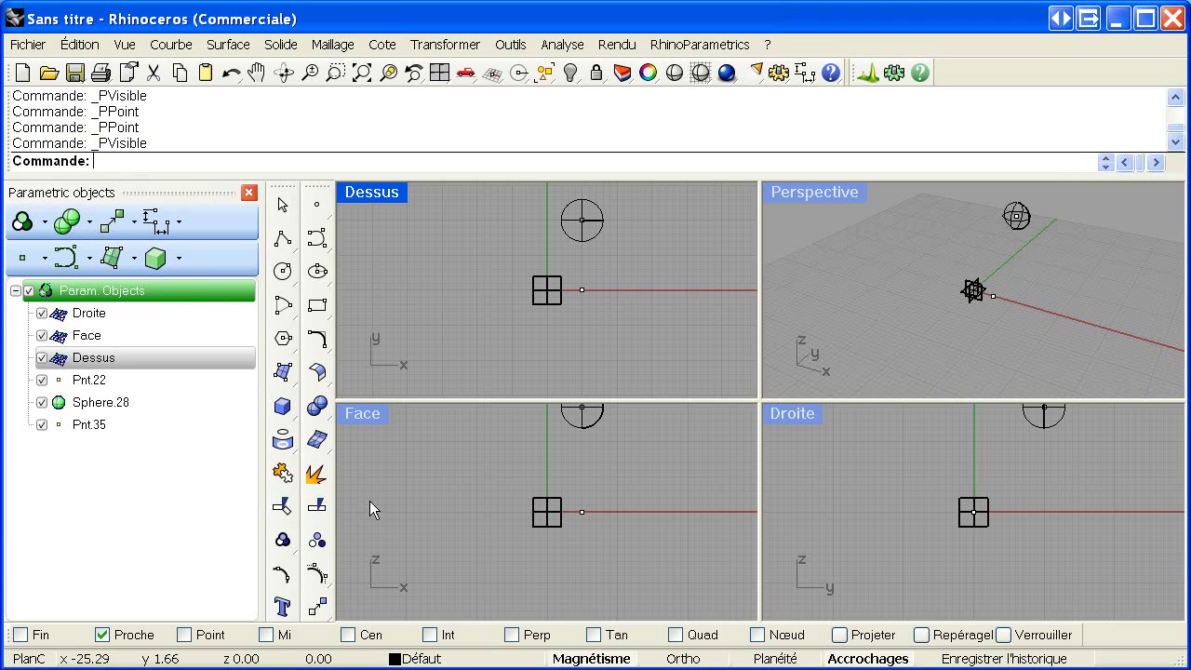
# - Start a Principal Direction box on the Dessus plane, with the point at 5, 0, 0 as reference point and XYZ directions
pyautogui.click(160, 263)
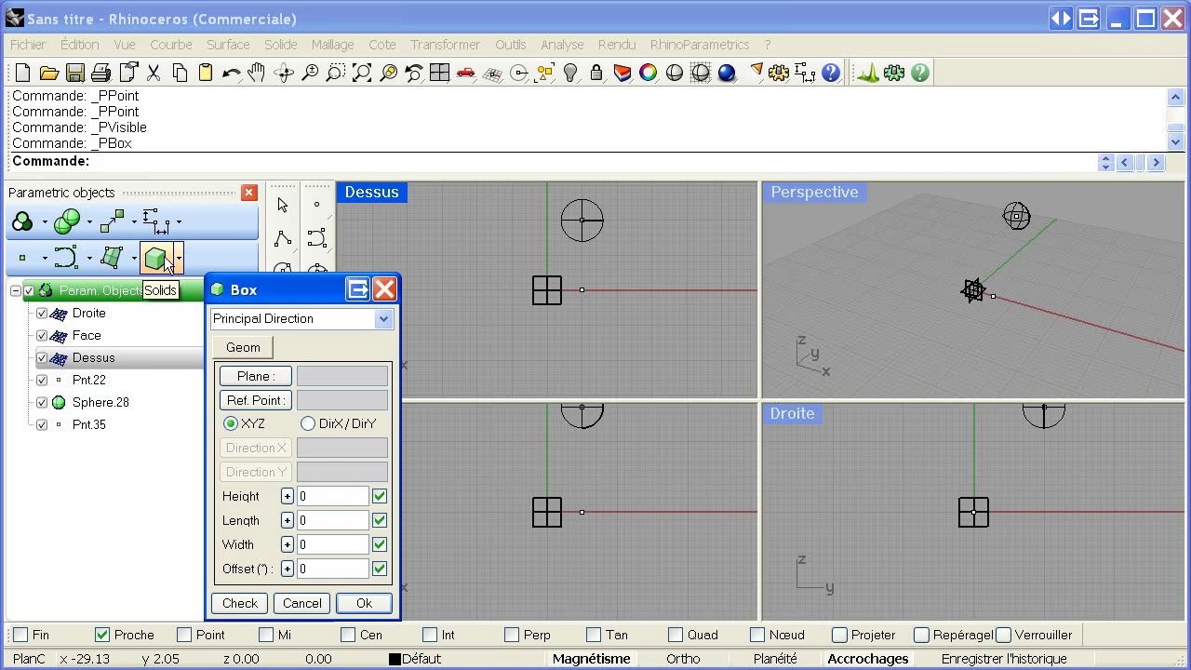
pyautogui.click(389, 323)
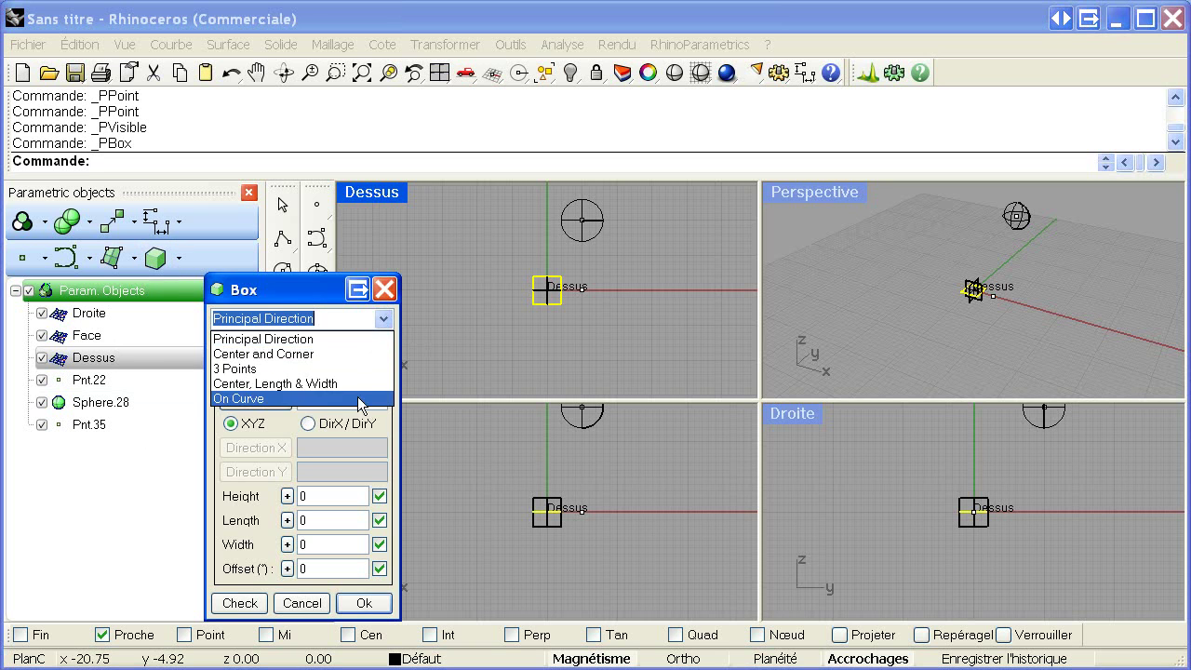
pyautogui.click(354, 338)
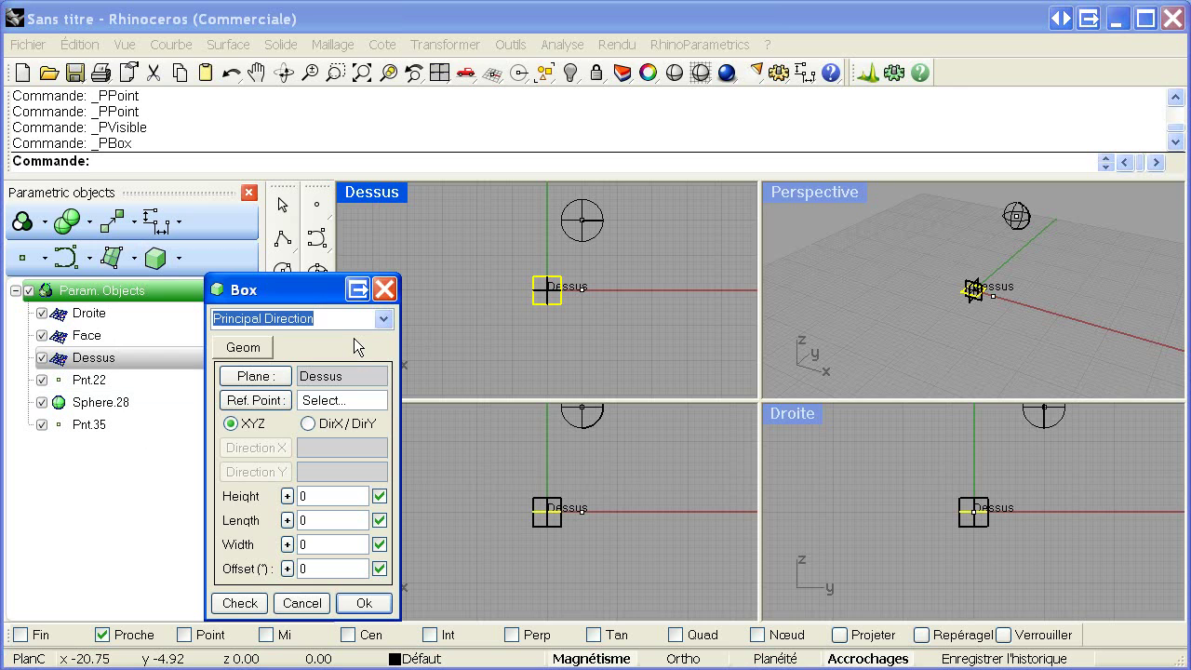
pyautogui.click(252, 376)
pyautogui.click(582, 289)
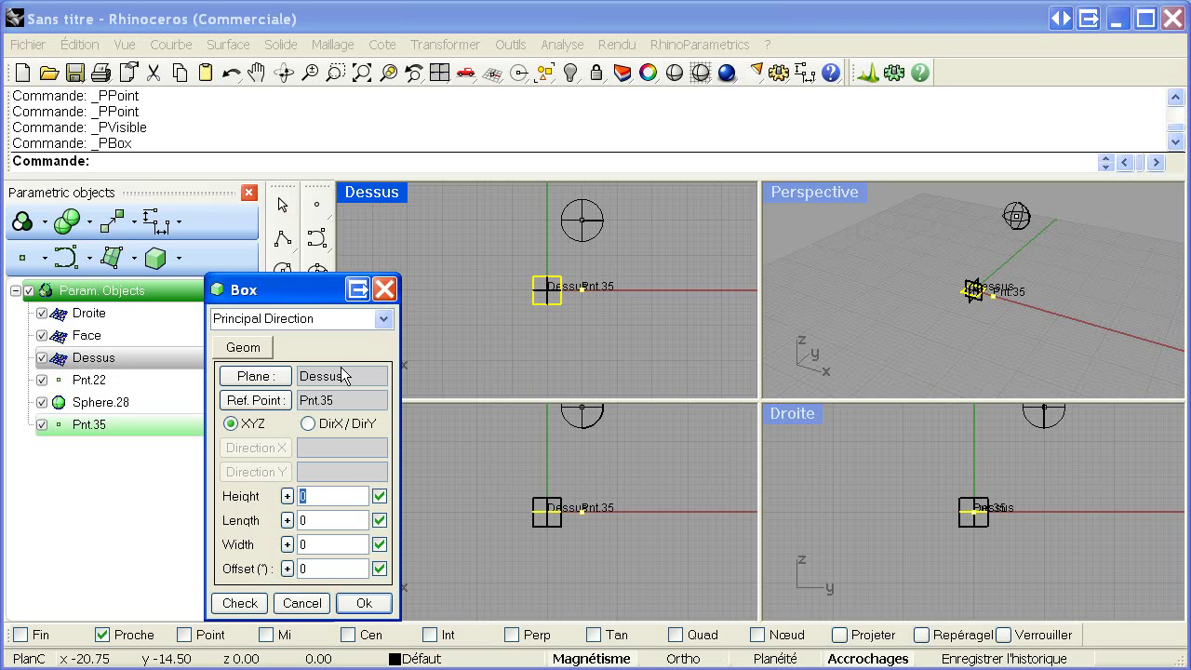
pyautogui.click(308, 424)
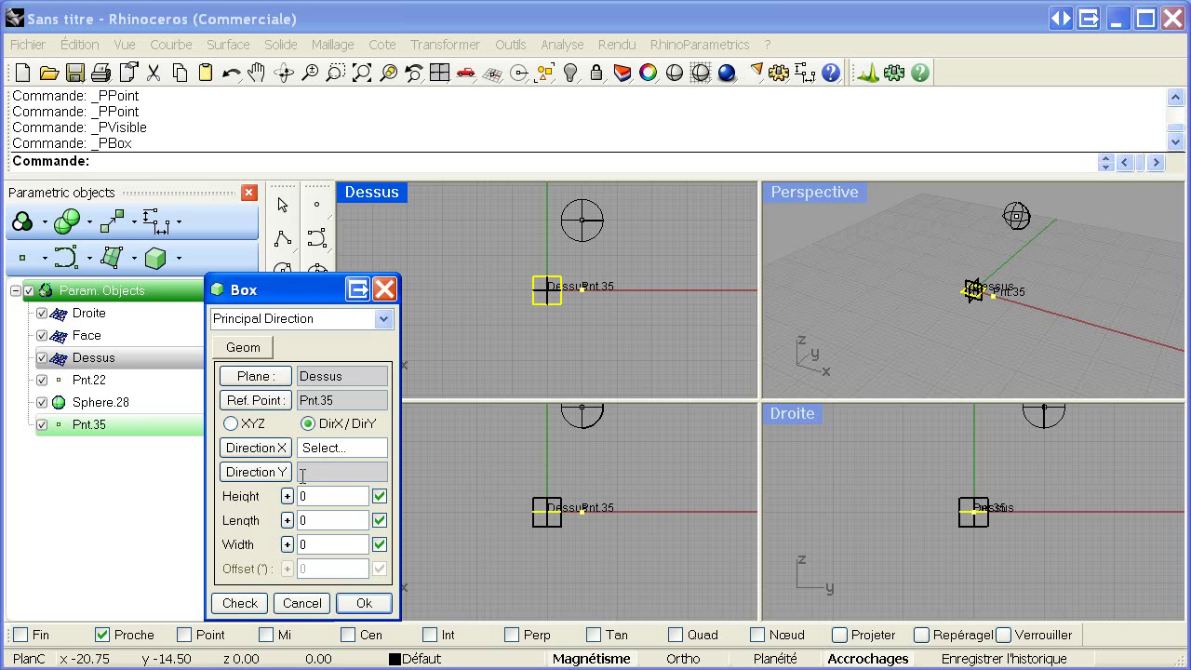
pyautogui.click(231, 425)
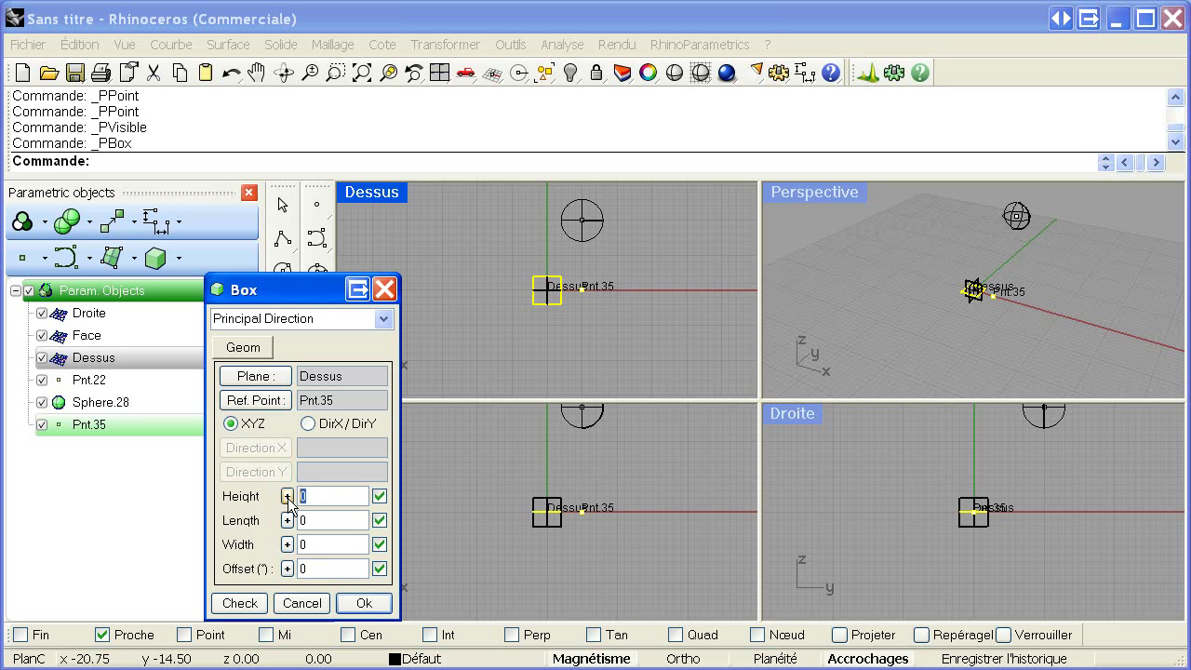
# - Set the box's height to 5, length to 10 and width to 15
pyautogui.write('5')
pyautogui.press('Tab')
pyautogui.write('10')
pyautogui.press('Tab')
pyautogui.write('15')
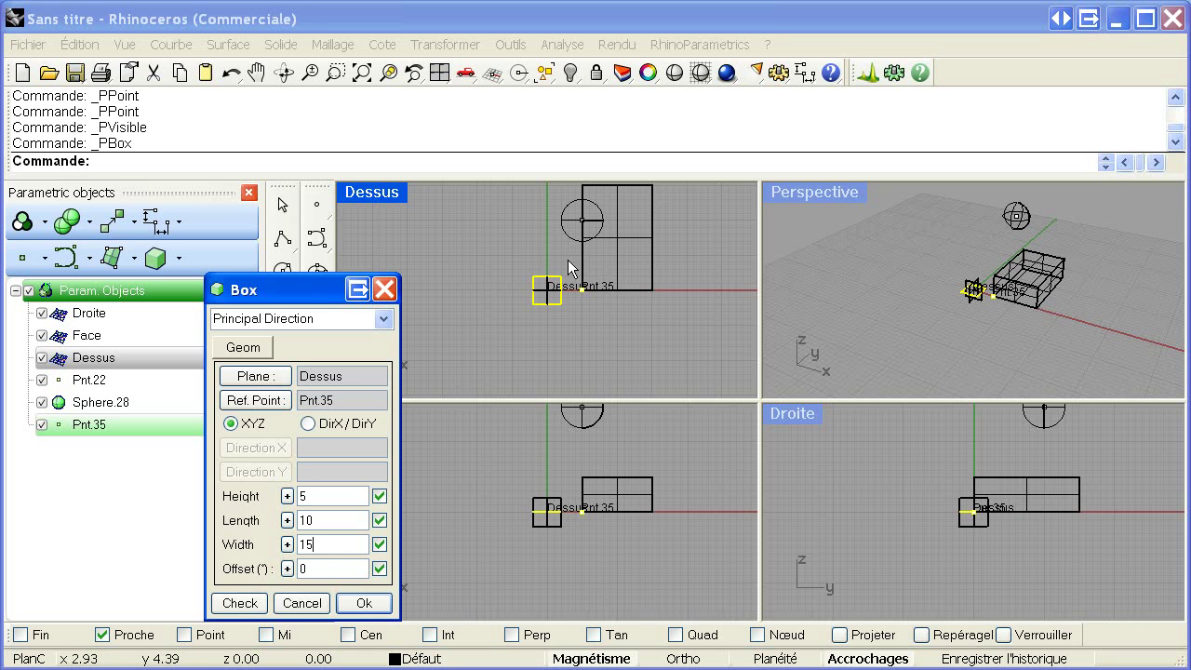
# - Set the box's offset angle to 20 degrees and reverse its rotation direction
pyautogui.click(328, 571)
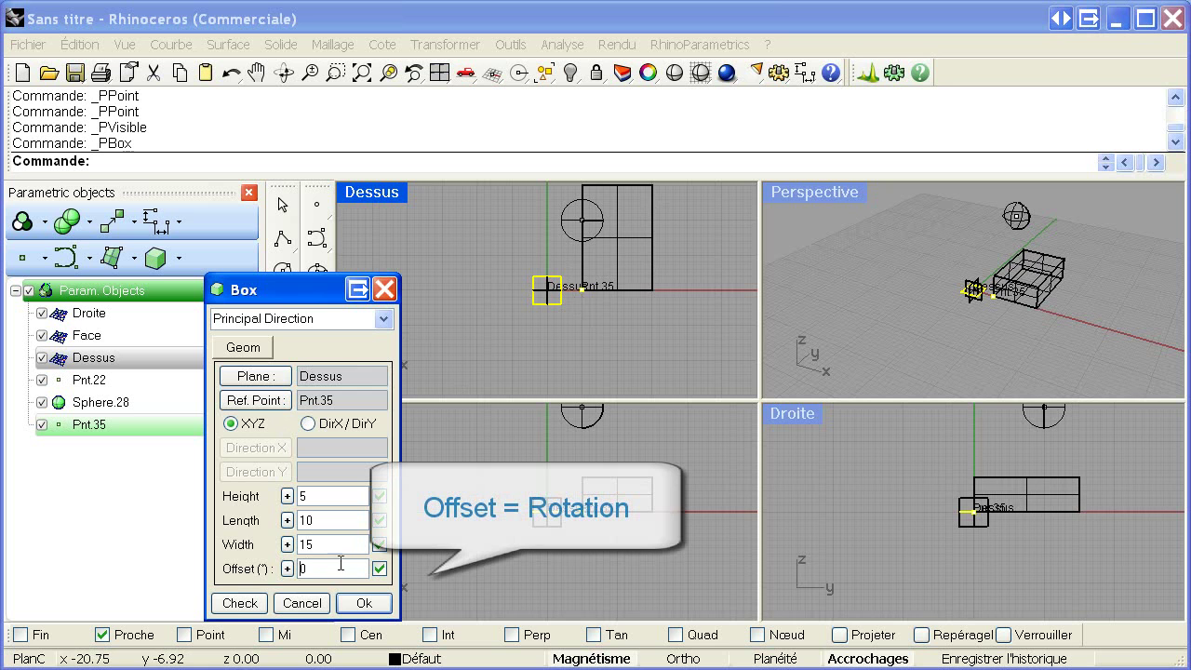
pyautogui.doubleClick(304, 568)
pyautogui.write('20')
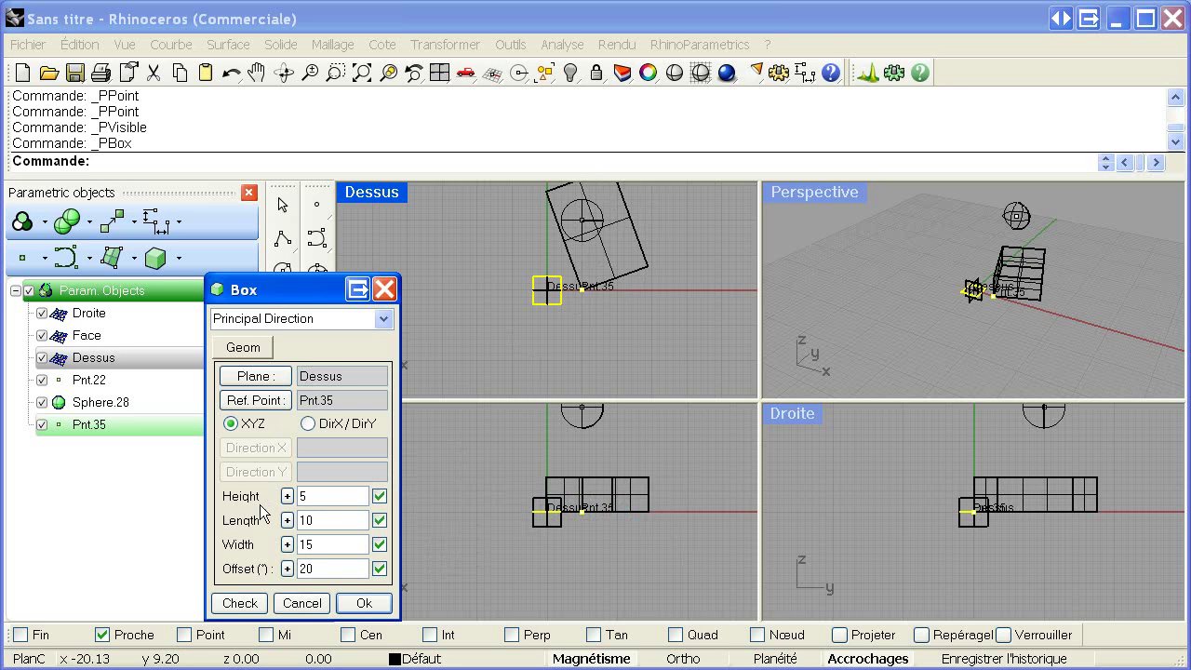
pyautogui.click(286, 570)
pyautogui.click(286, 571)
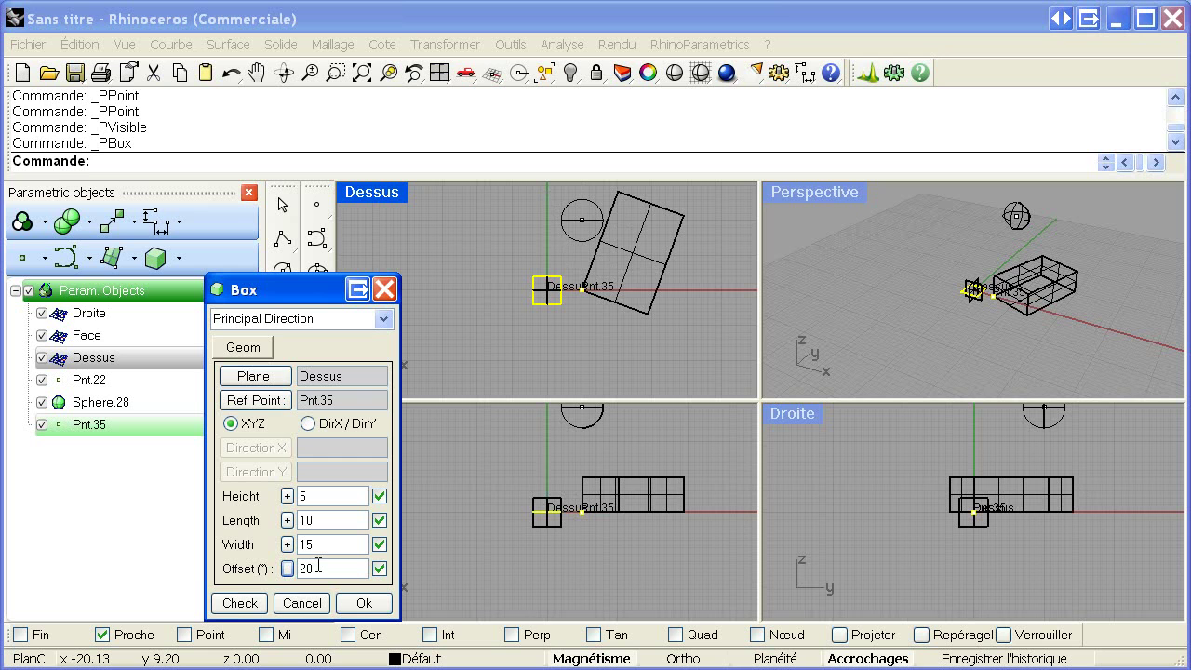
# - Set the box's offset angle to 0 degrees
pyautogui.doubleClick(314, 566)
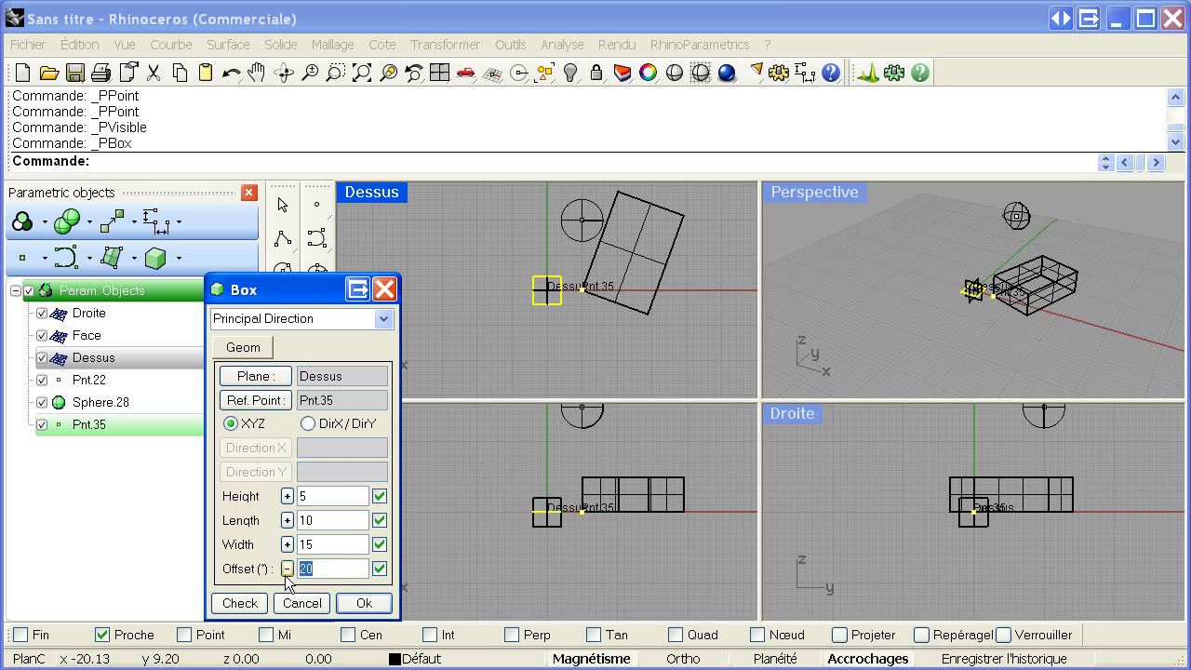
pyautogui.write('0')
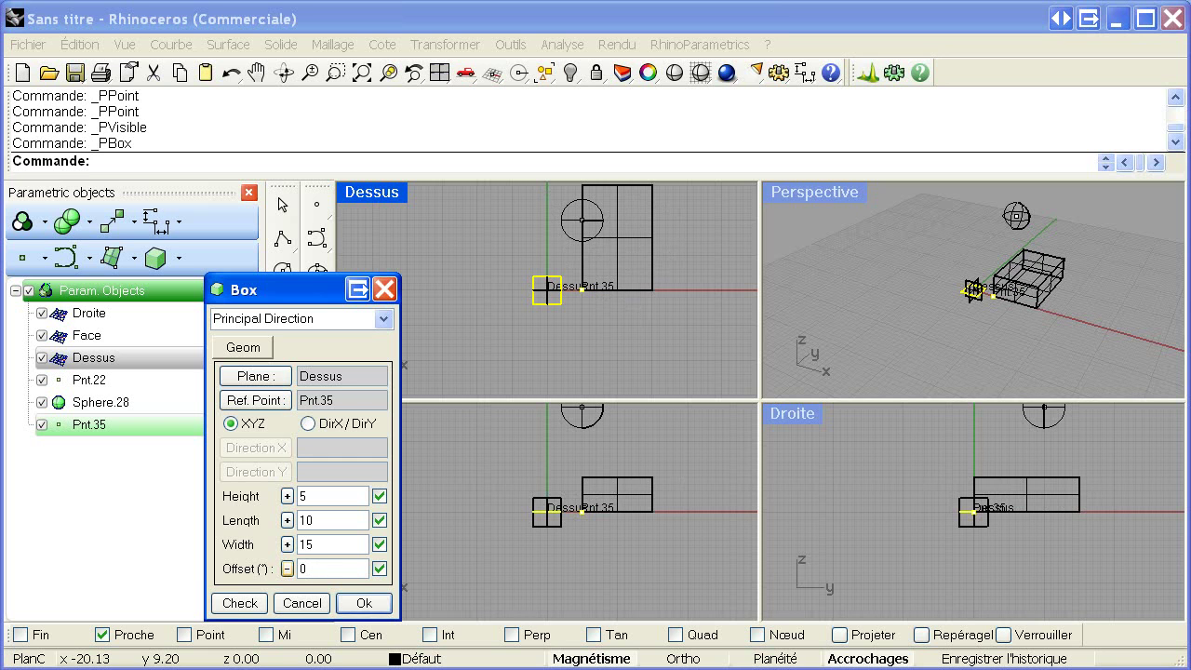
# - Create the box with the parameters entered and select it among the parametric objects
pyautogui.click(350, 603)
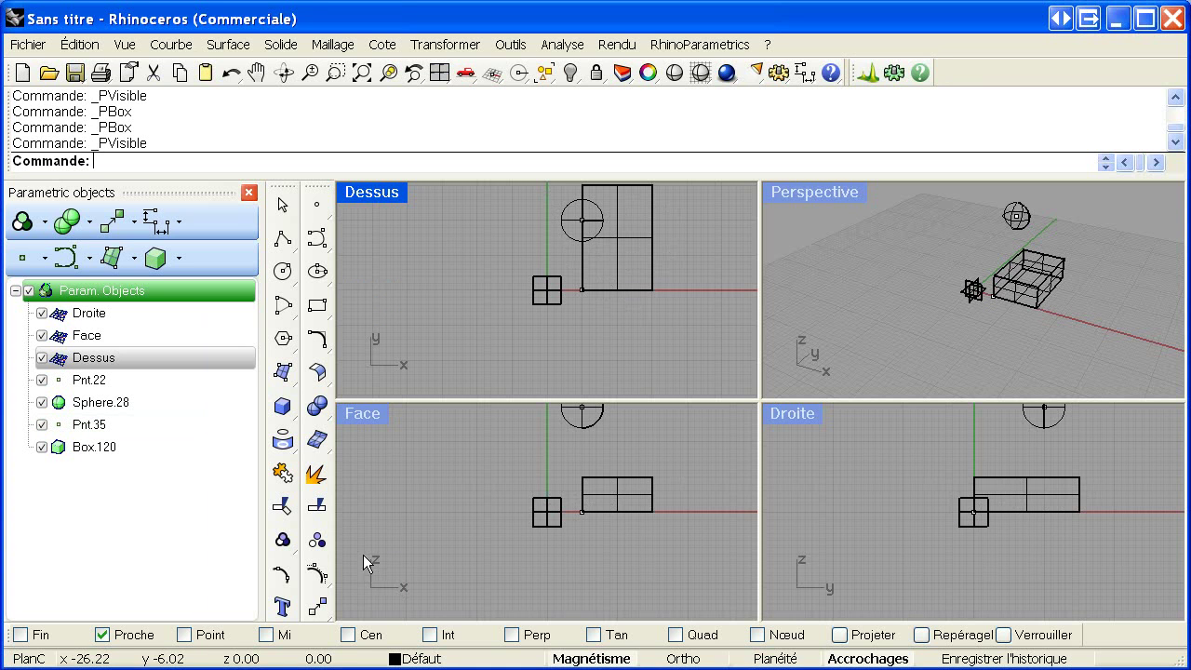
pyautogui.click(96, 447)
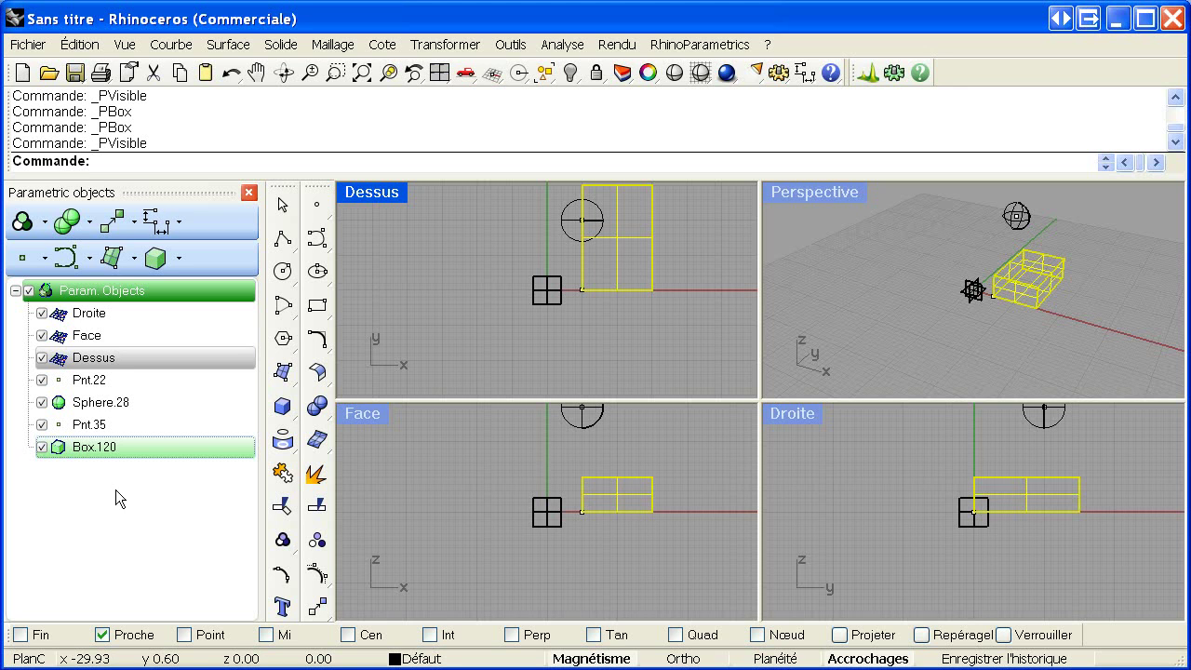
# - Reopen the existing sphere's definition and set its radius to 6
pyautogui.click(109, 411)
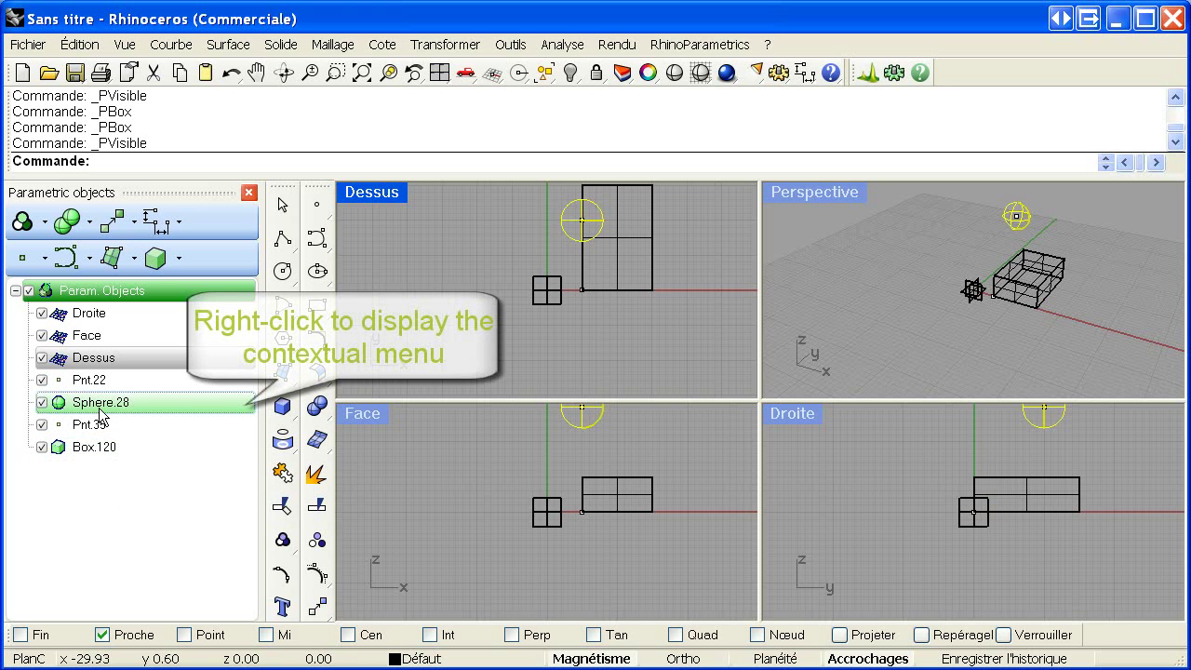
pyautogui.rightClick(99, 410)
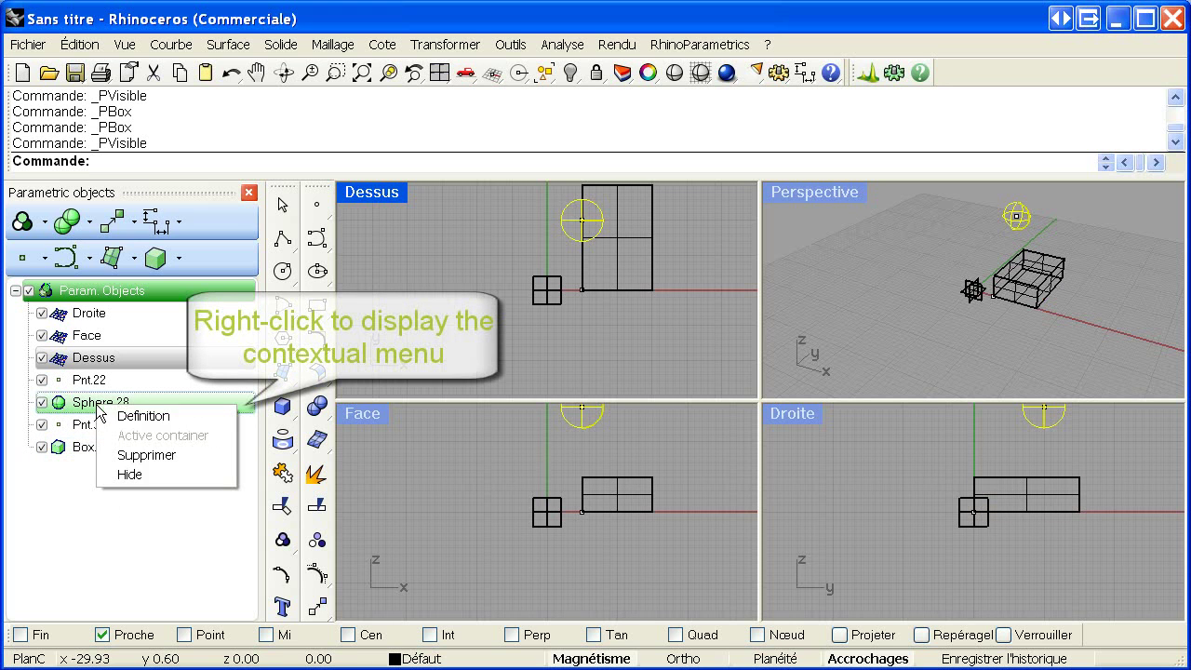
pyautogui.click(177, 418)
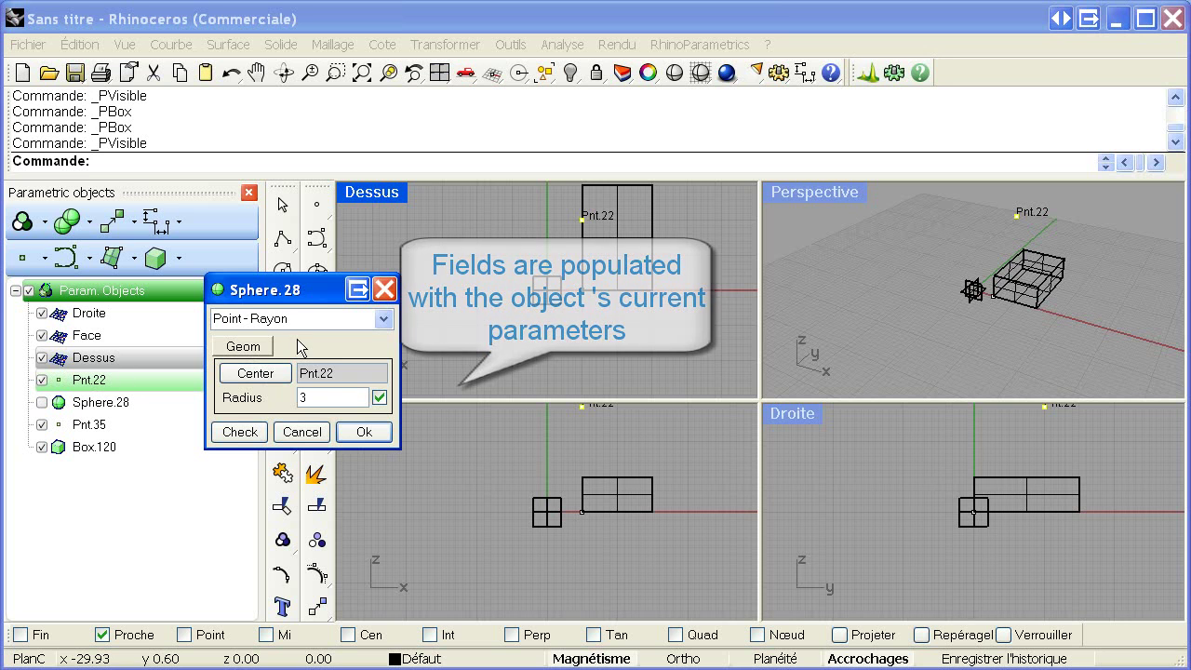
pyautogui.moveTo(319, 398); pyautogui.dragTo(289, 398)
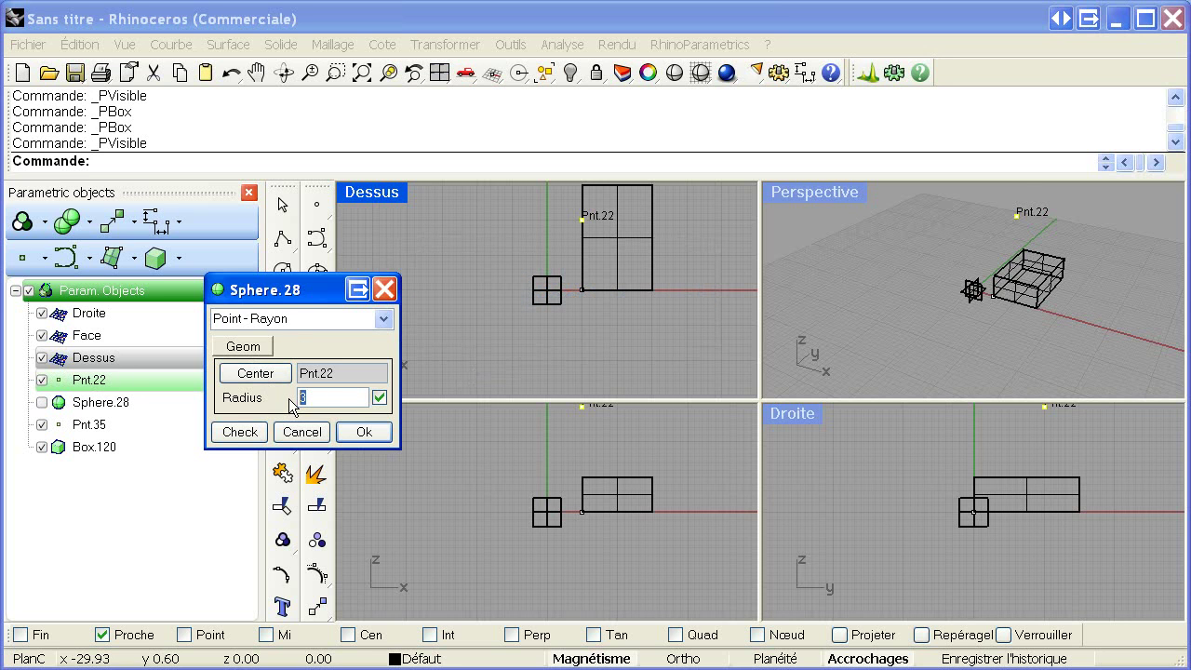
pyautogui.write('6')
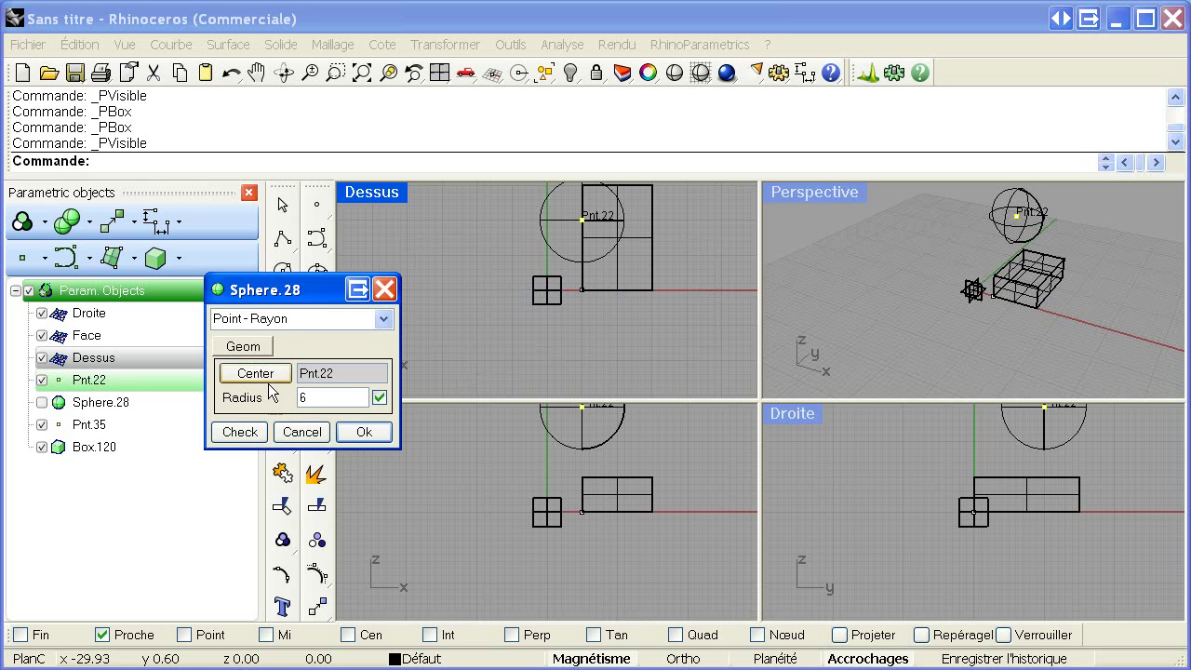
# - Change the sphere's center to Pnt.35, the point at the box's corner, and apply the edited definition
pyautogui.click(357, 373)
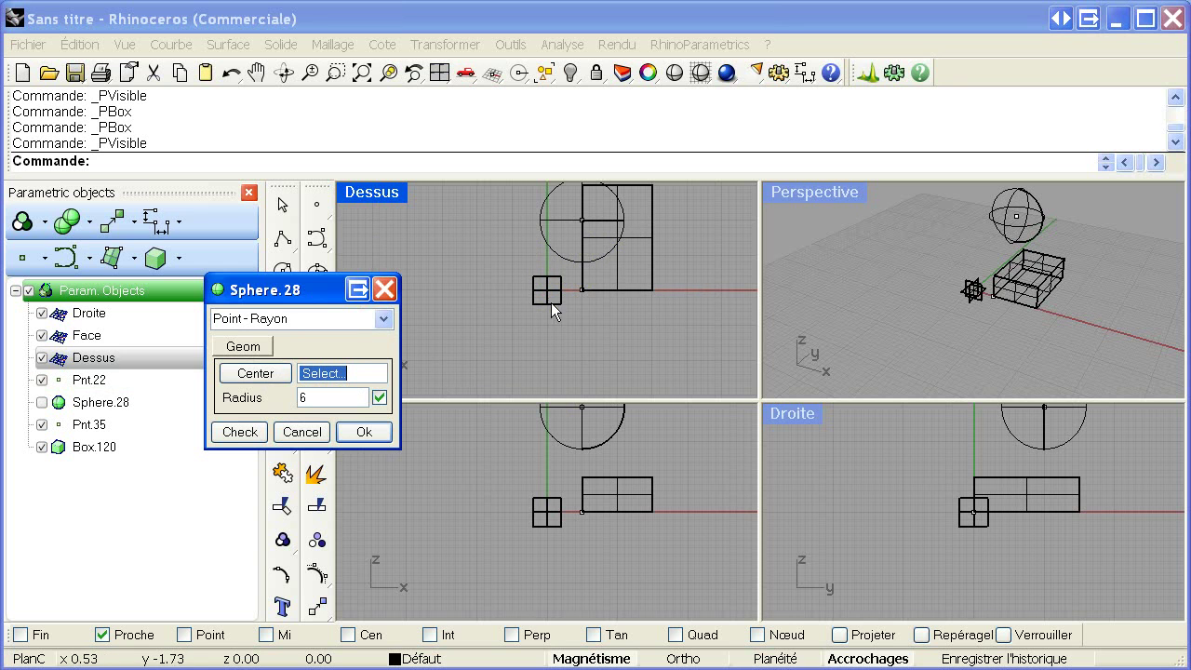
pyautogui.click(583, 289)
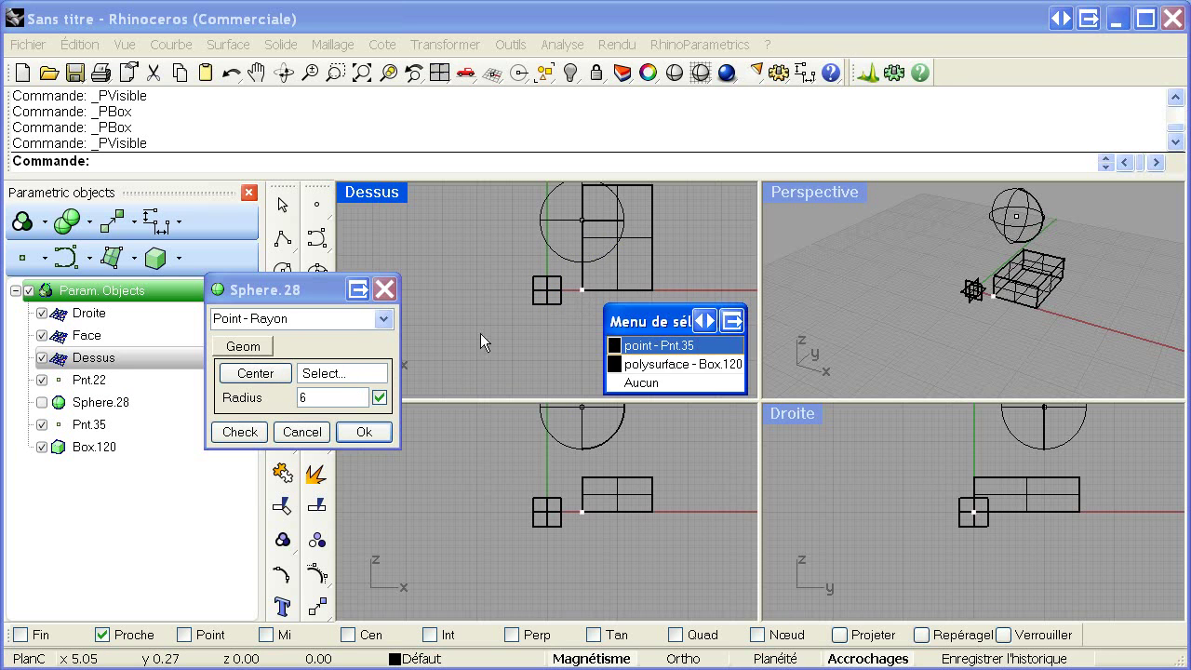
pyautogui.click(649, 345)
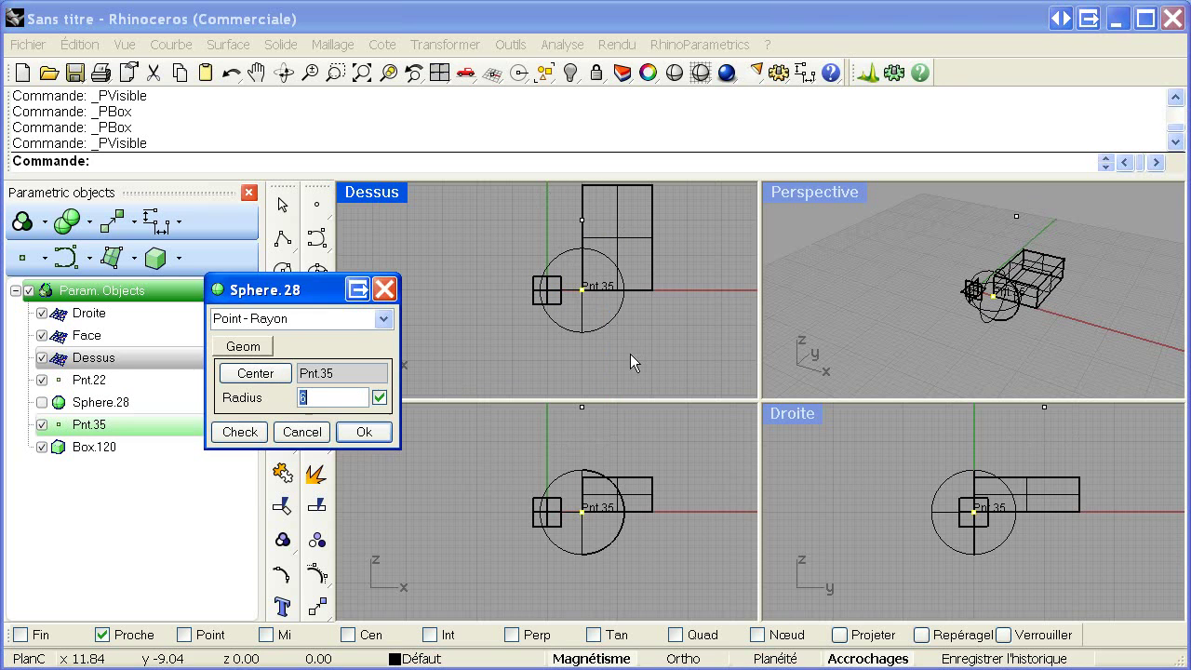
pyautogui.click(373, 433)
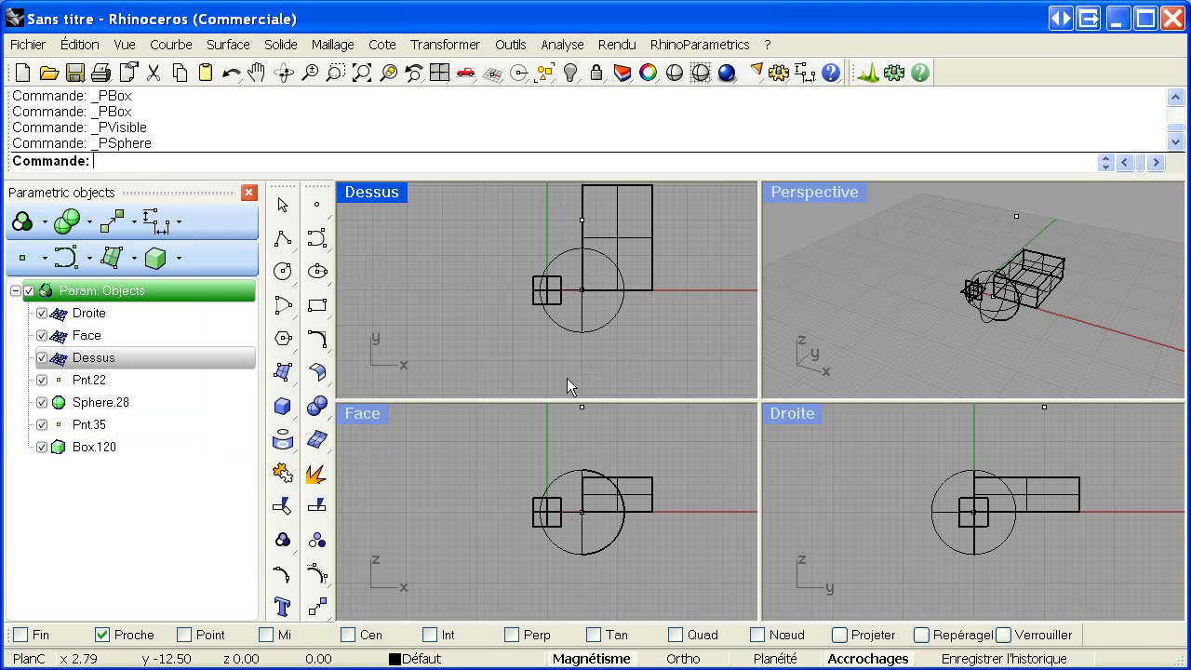